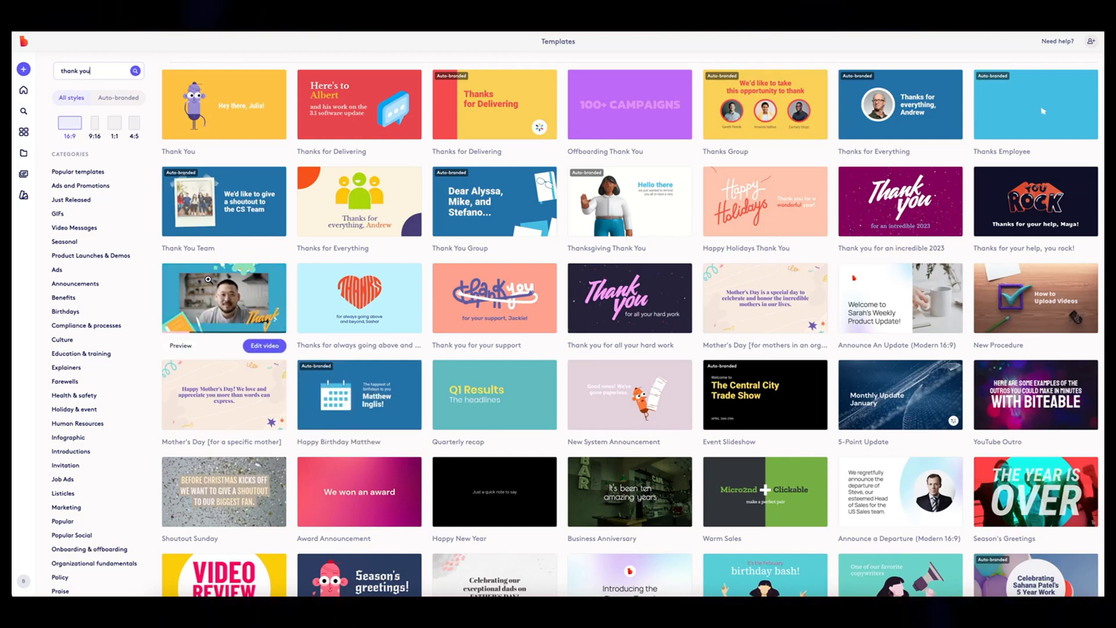
Open the webcam Thank You Message template as an editable copy
click(258, 348)
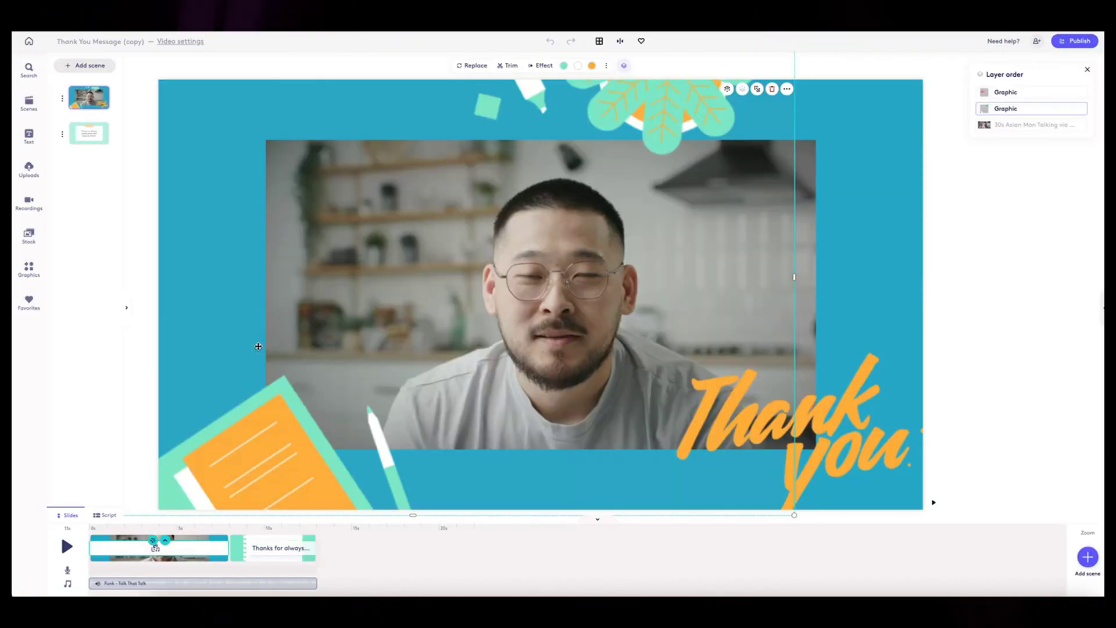
In Script view, replace the second scene's line with 'Thank you Biteableers for a great year!'
click(127, 311)
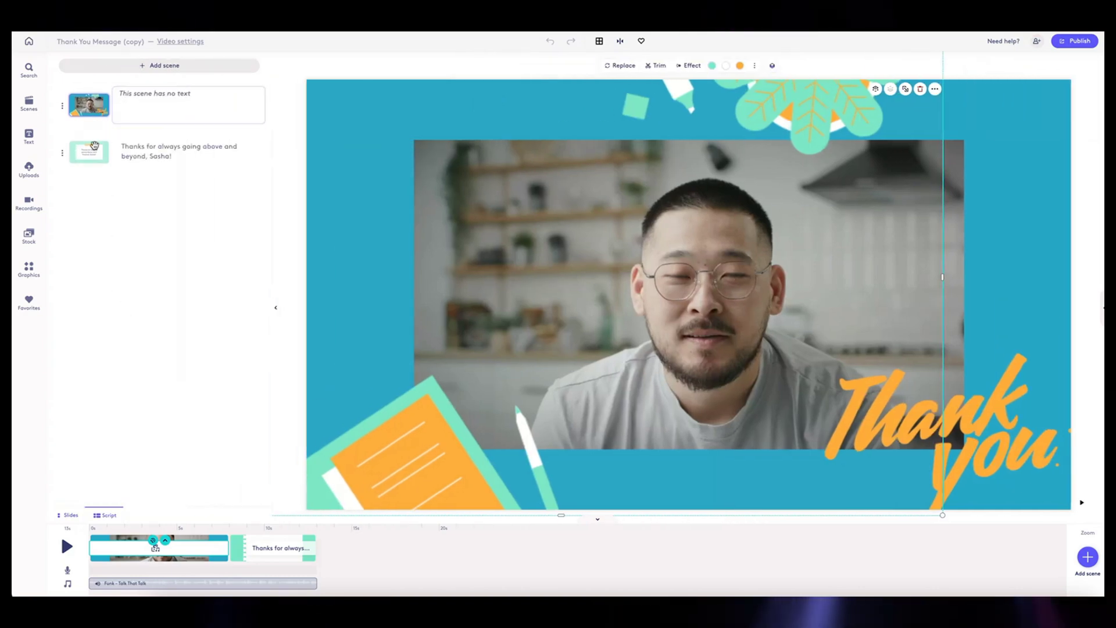
click(154, 149)
triple_click(154, 148)
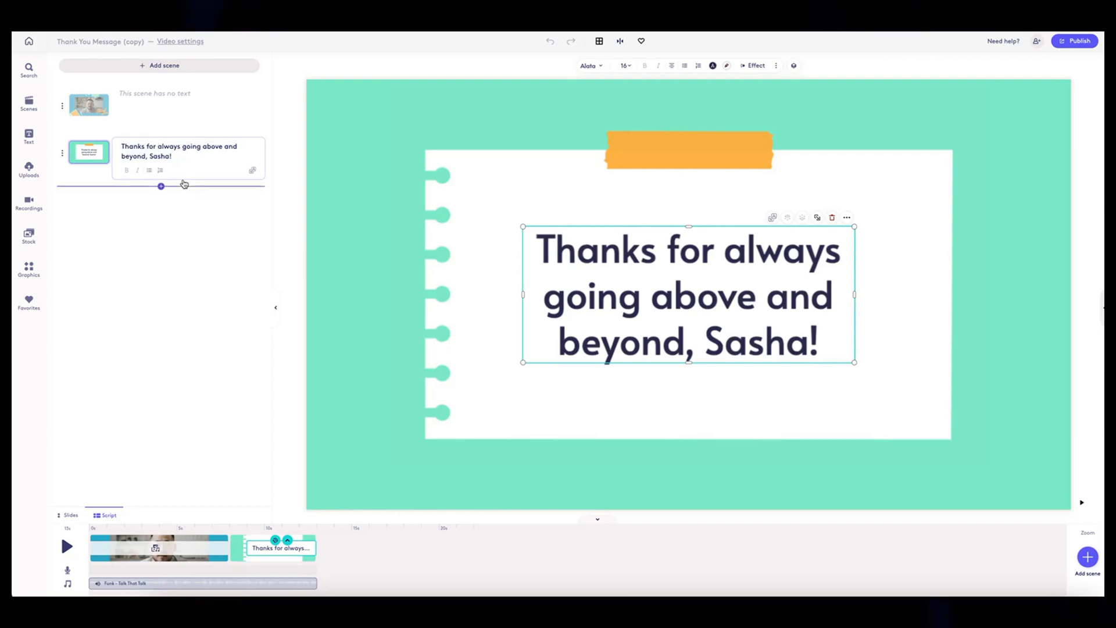
drag(147, 146, 146, 156)
text(you)
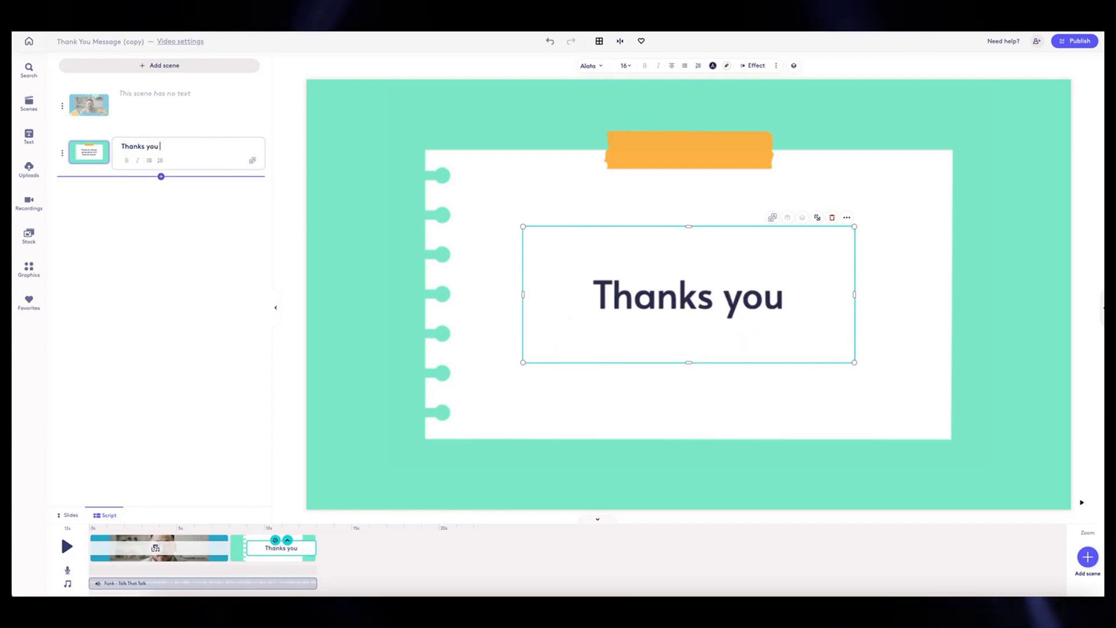
key(BackSpace)
key(BackSpace)
key(BackSpace)
key(BackSpace)
key(BackSpace)
text(you Biteaable)
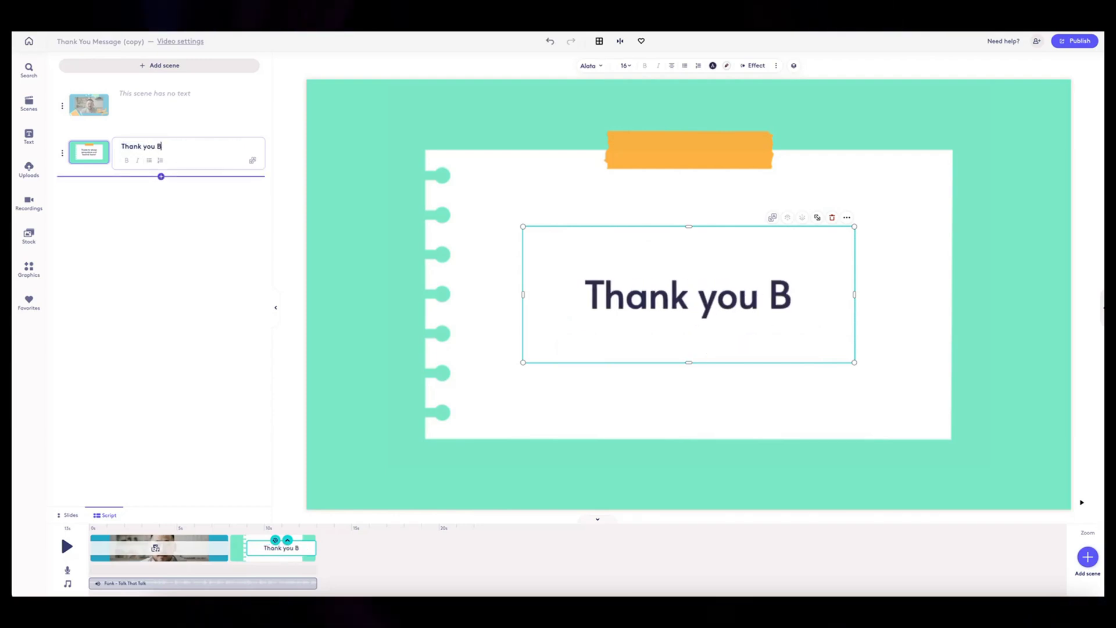
key(BackSpace)
key(BackSpace)
key(BackSpace)
key(BackSpace)
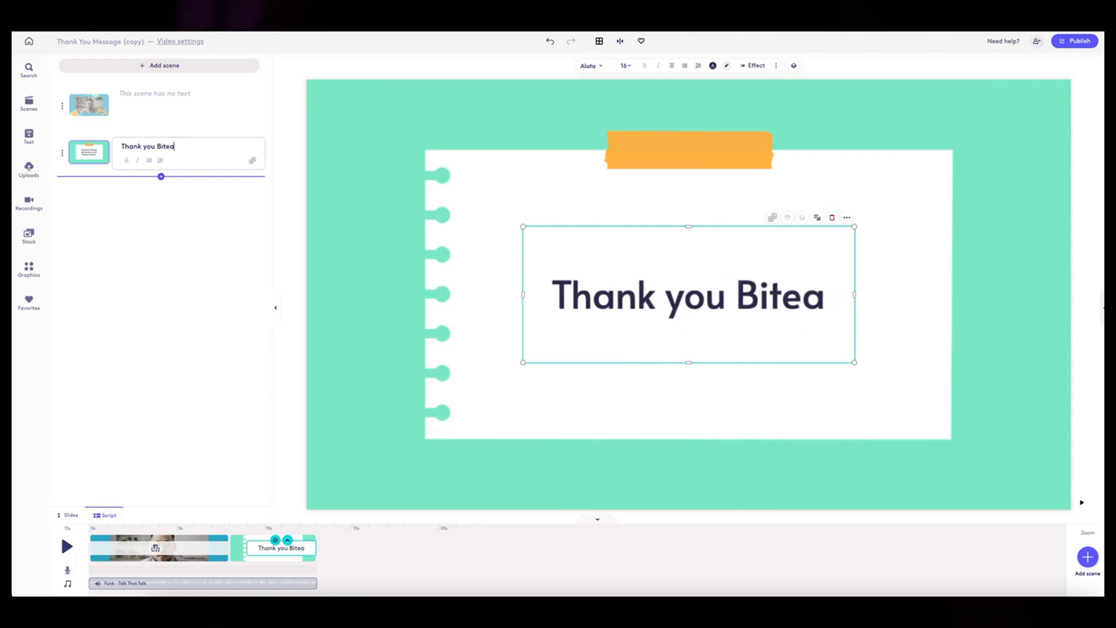
text(bleers for a )
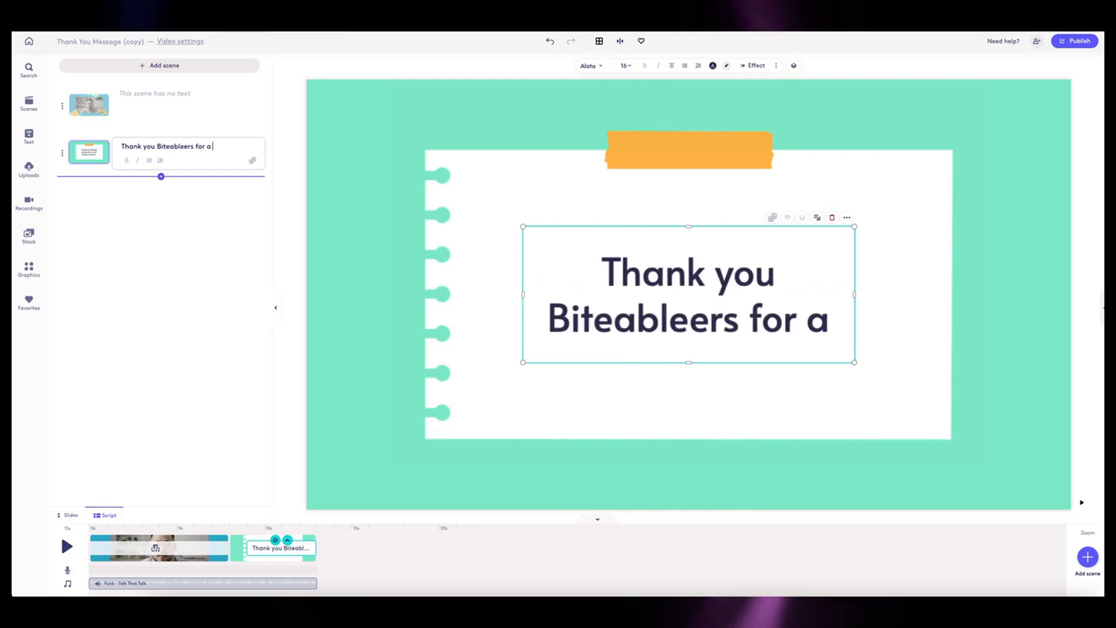
text(great years)
key(BackSpace)
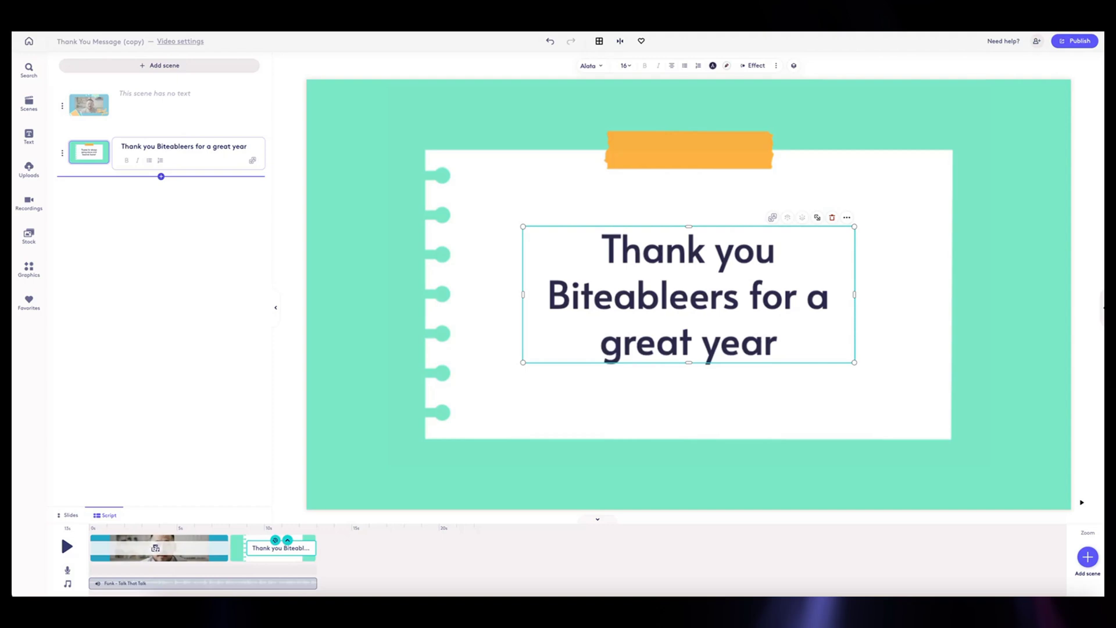
text(!)
click(446, 318)
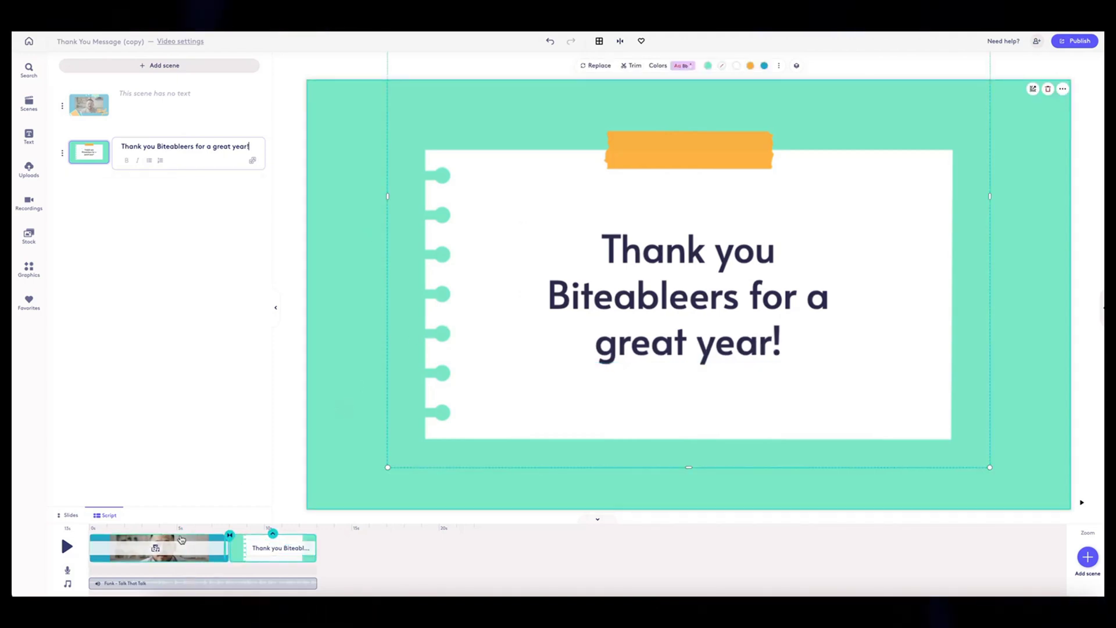
Select the new thank-you message and view its layer order and text properties
click(689, 294)
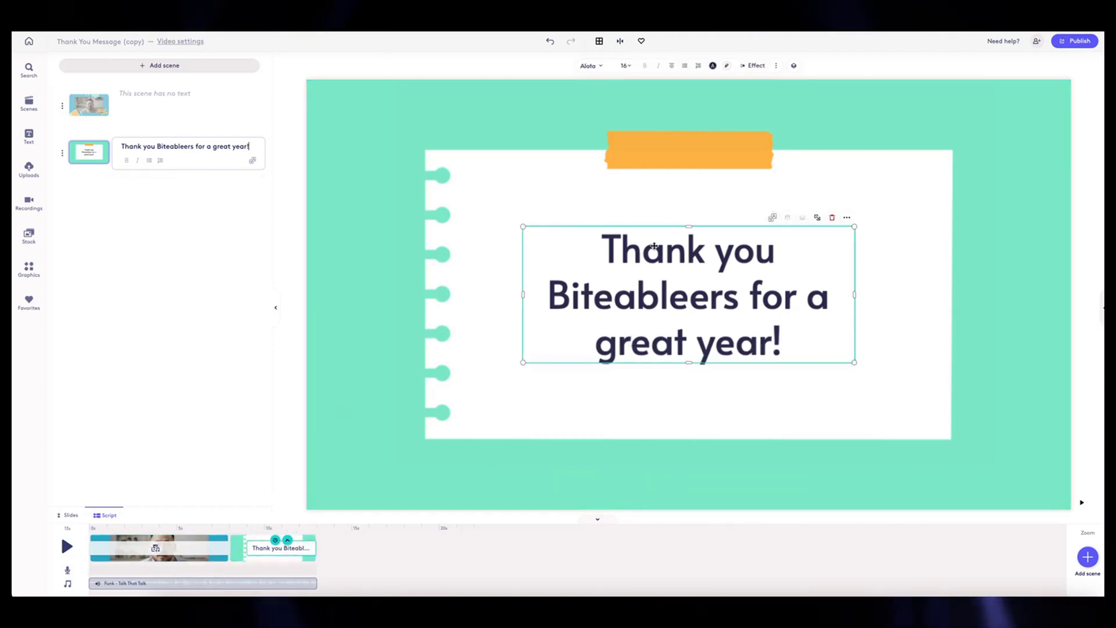
click(795, 66)
click(646, 66)
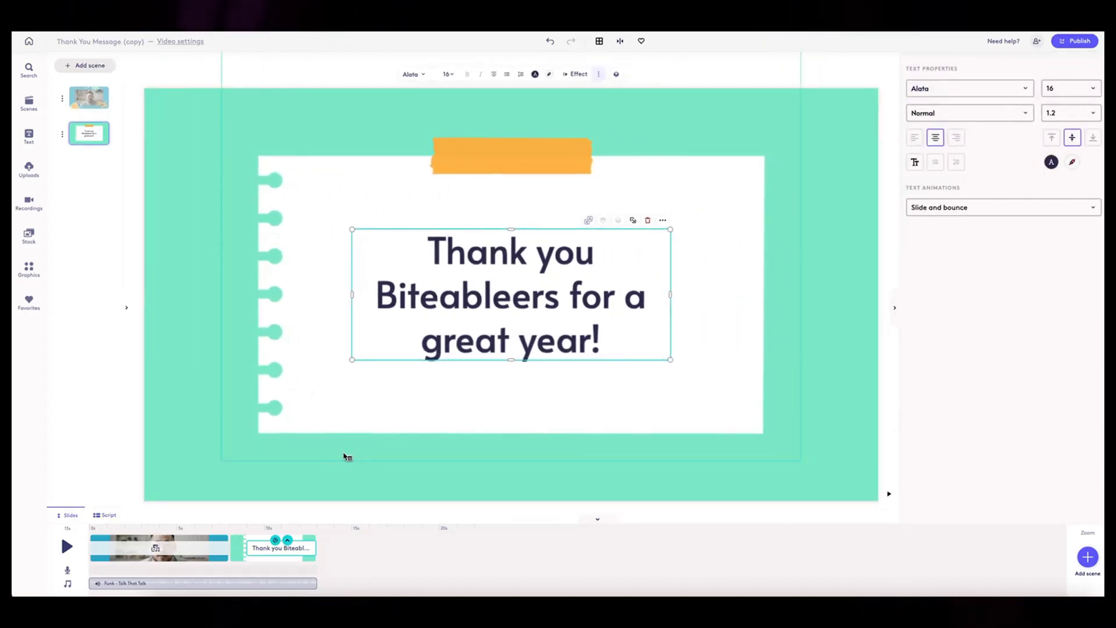
Return to the webcam scene, play it through, and select the Thank you graphic
click(190, 563)
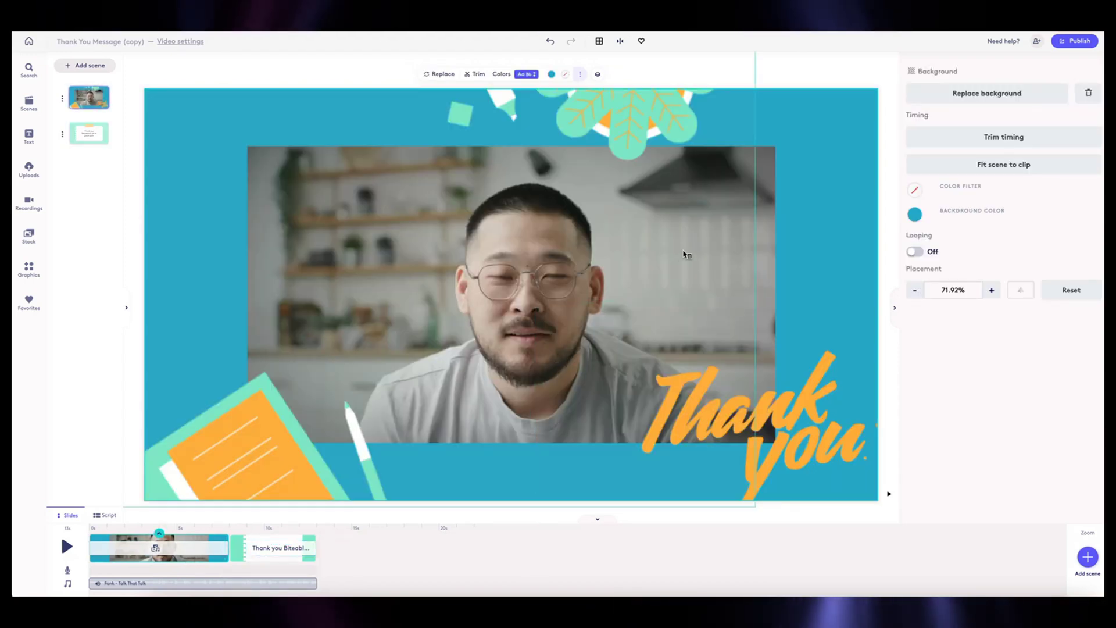
click(763, 236)
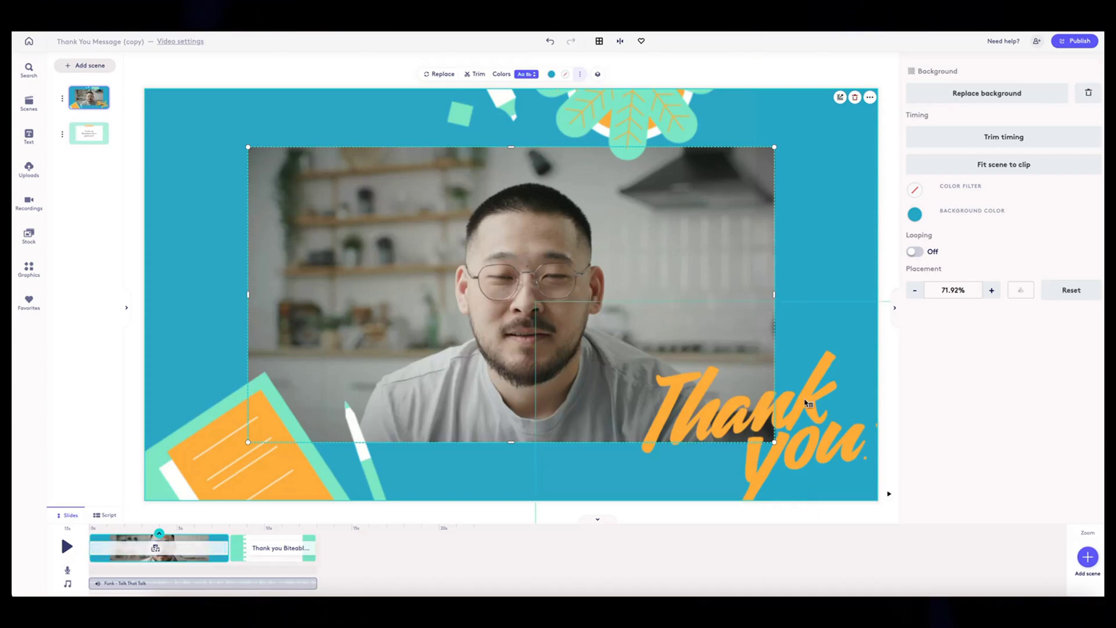
click(888, 495)
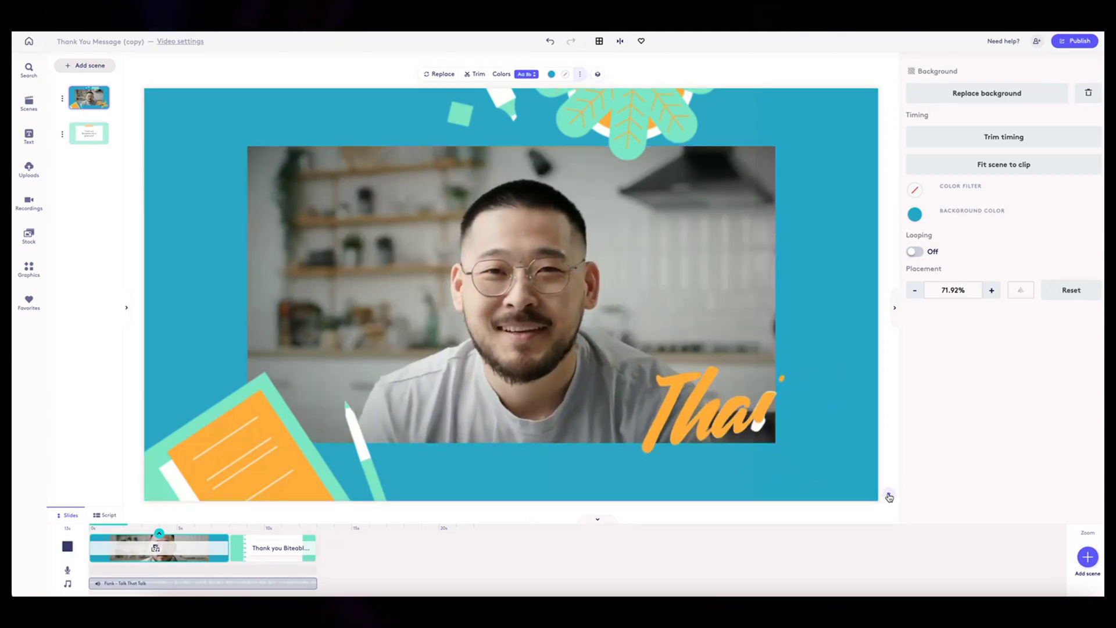
click(888, 496)
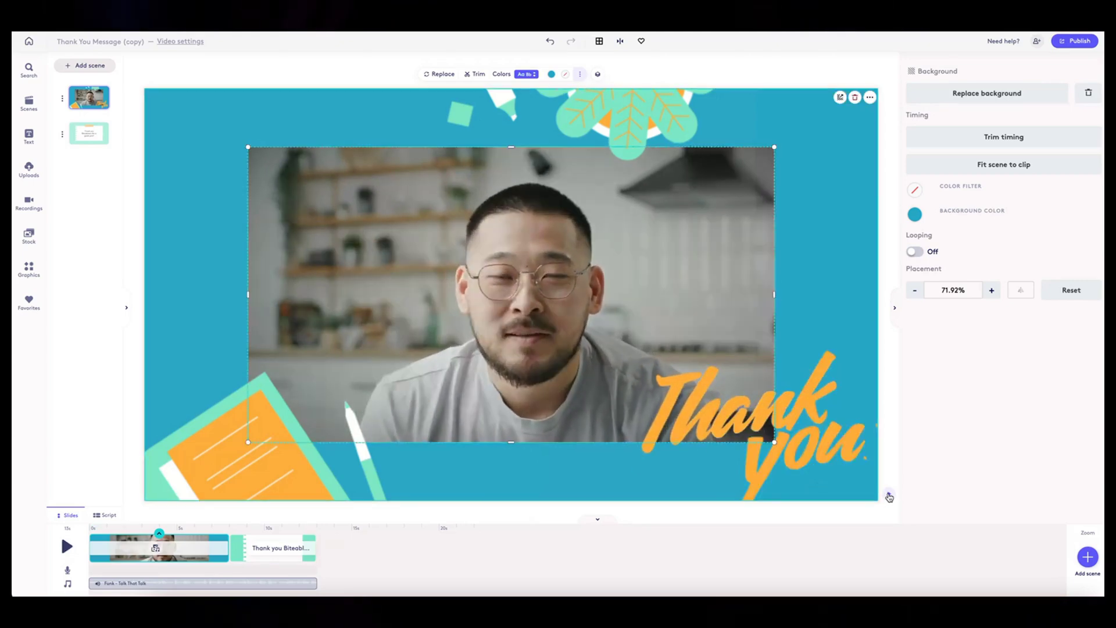
click(167, 555)
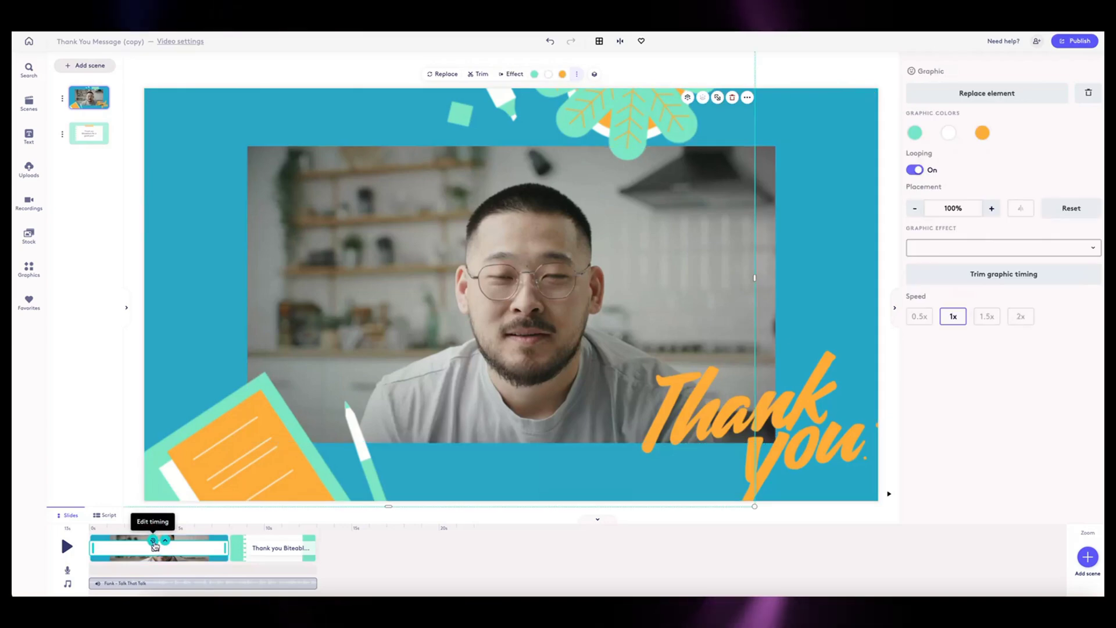
Make the second graphic start at about 1s in the scene timing editor
click(154, 544)
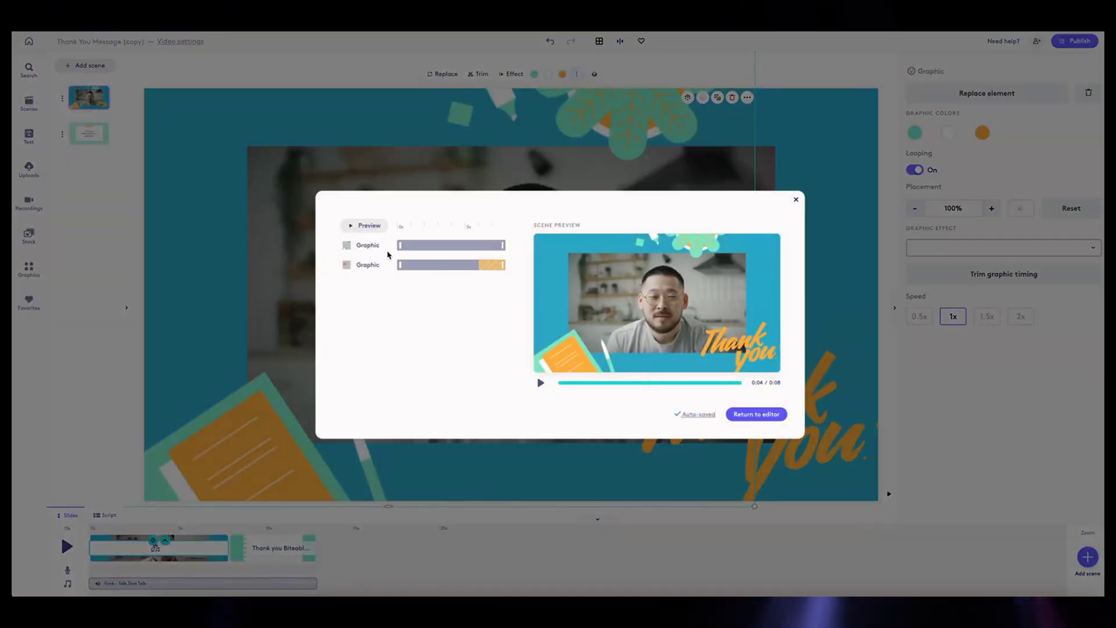
drag(398, 265, 411, 266)
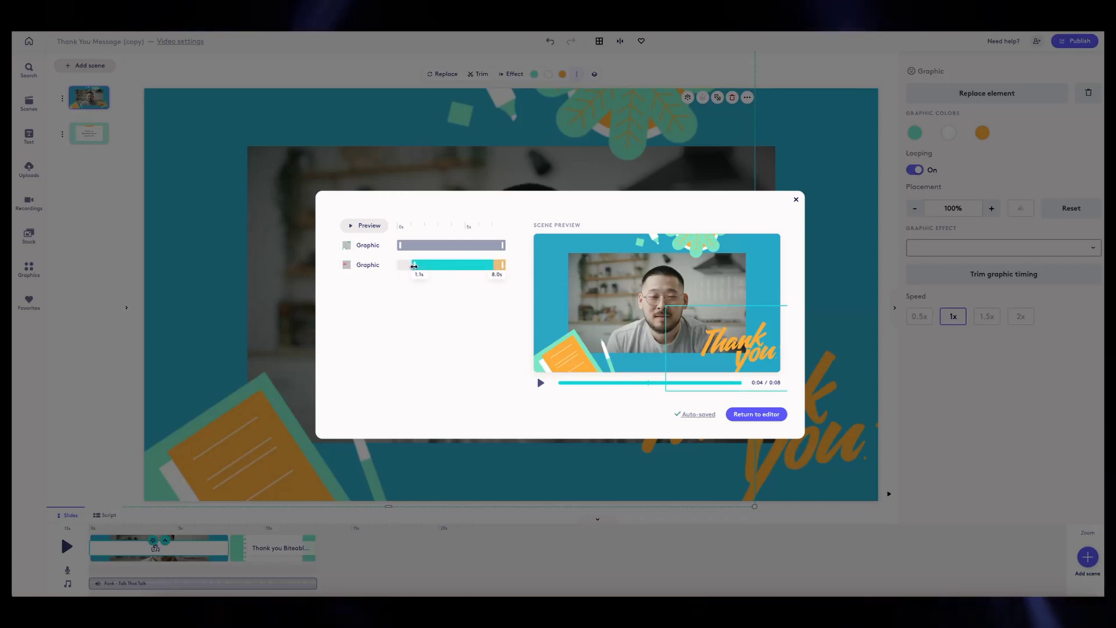
drag(413, 266, 414, 266)
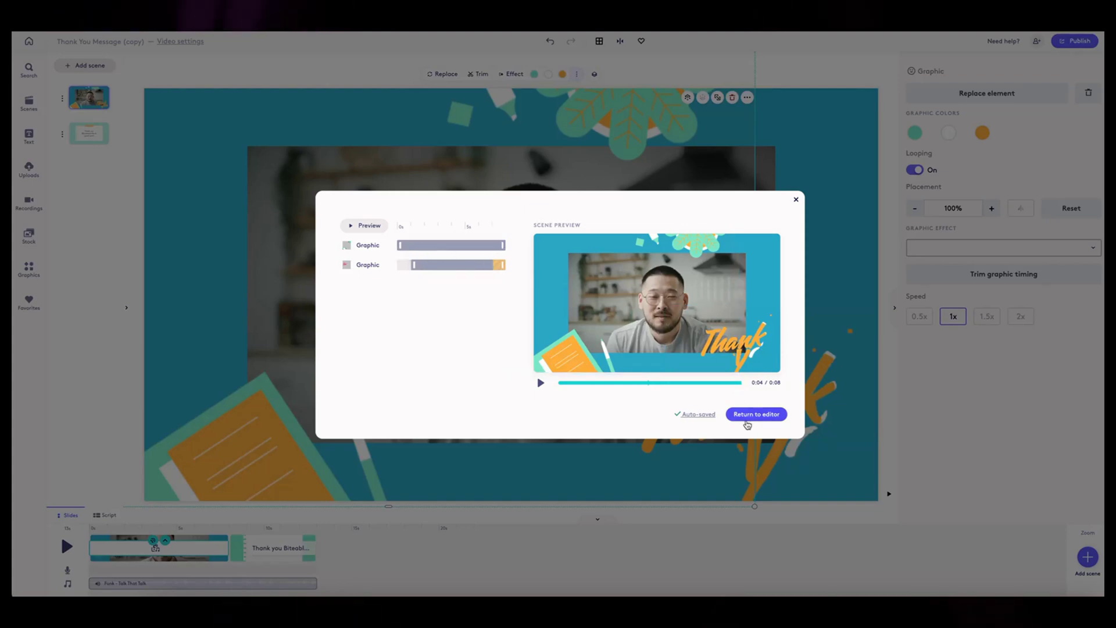
click(745, 416)
Give the Thank you graphic the Scale up entrance effect
click(889, 490)
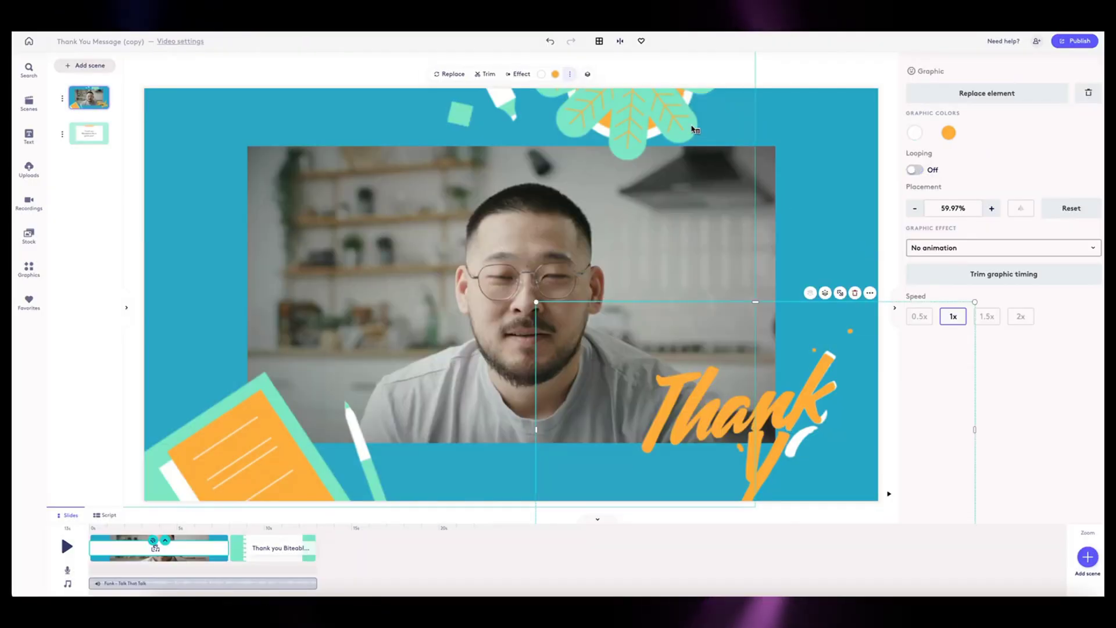
click(958, 249)
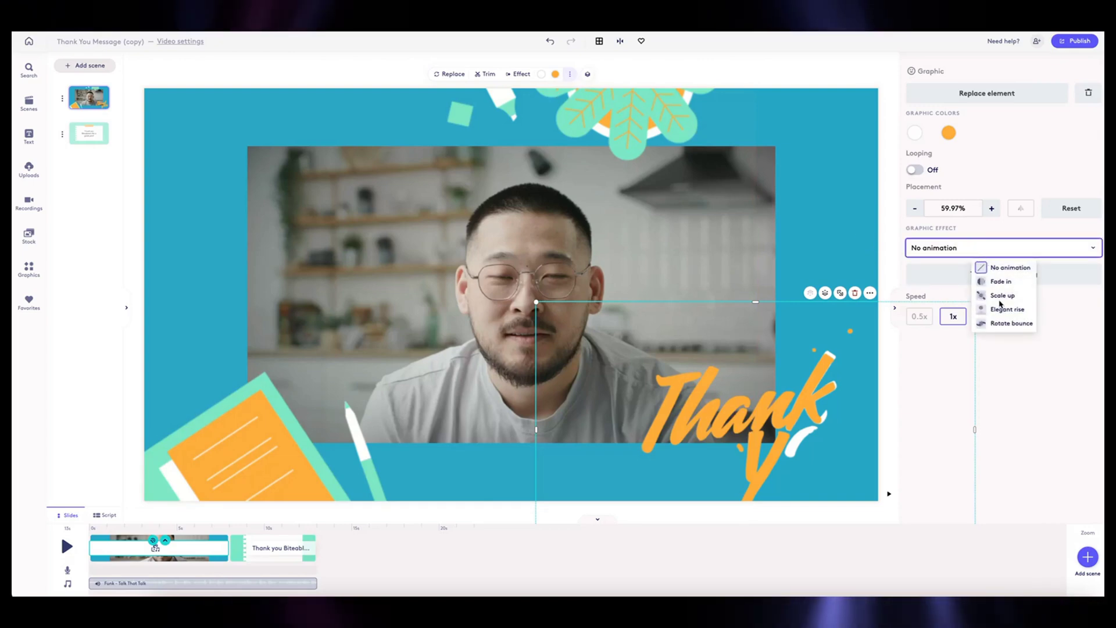
click(1000, 297)
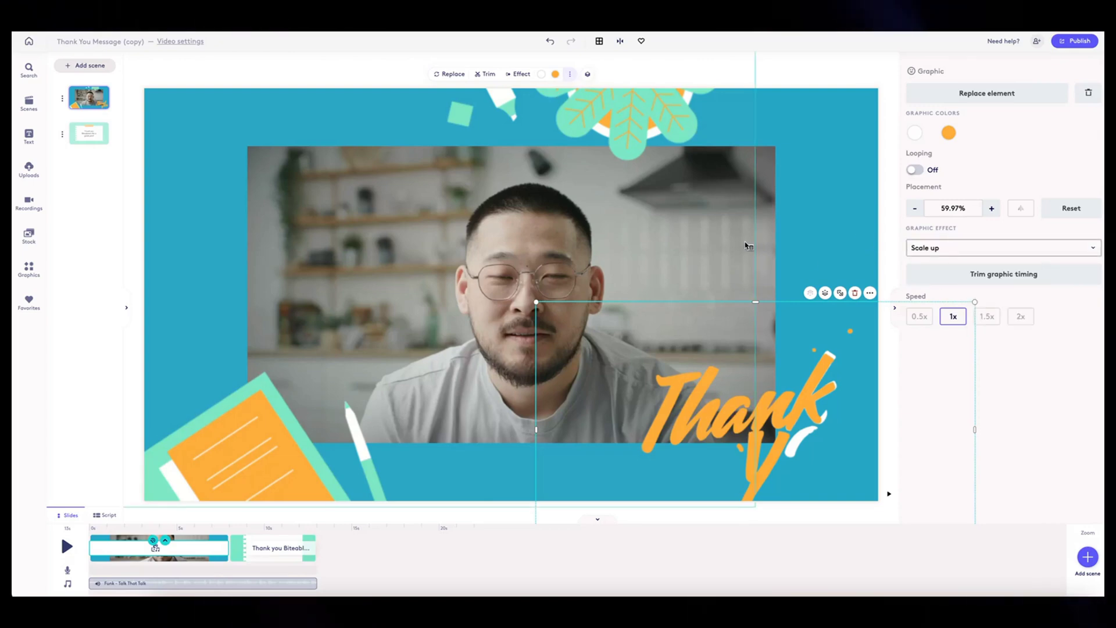
click(759, 190)
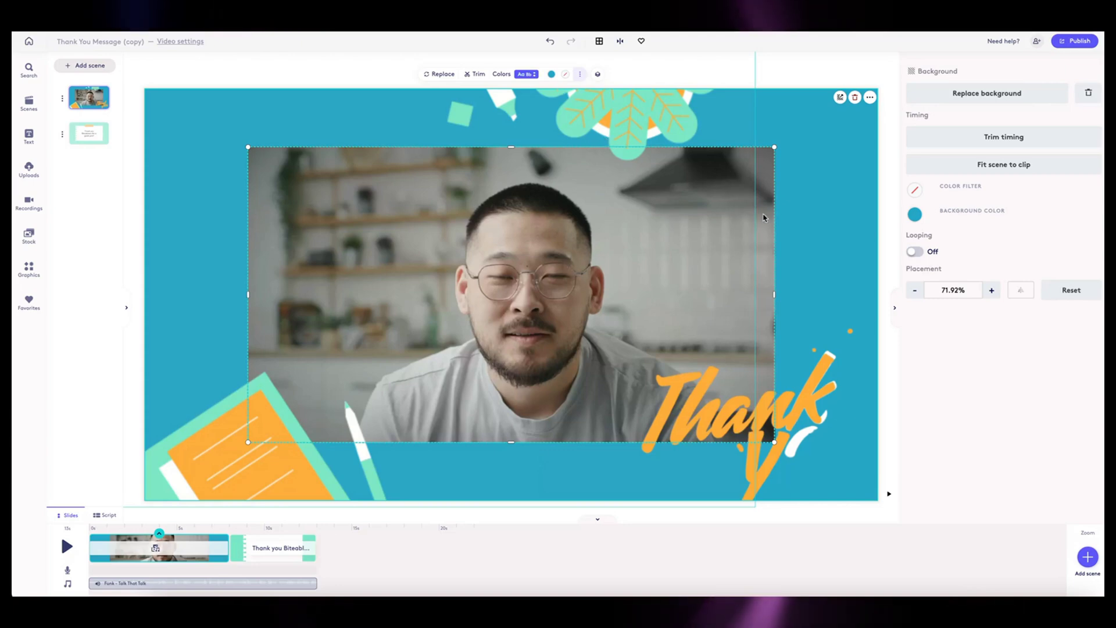
Replace the background video with the first clip from the Recordings library
click(439, 75)
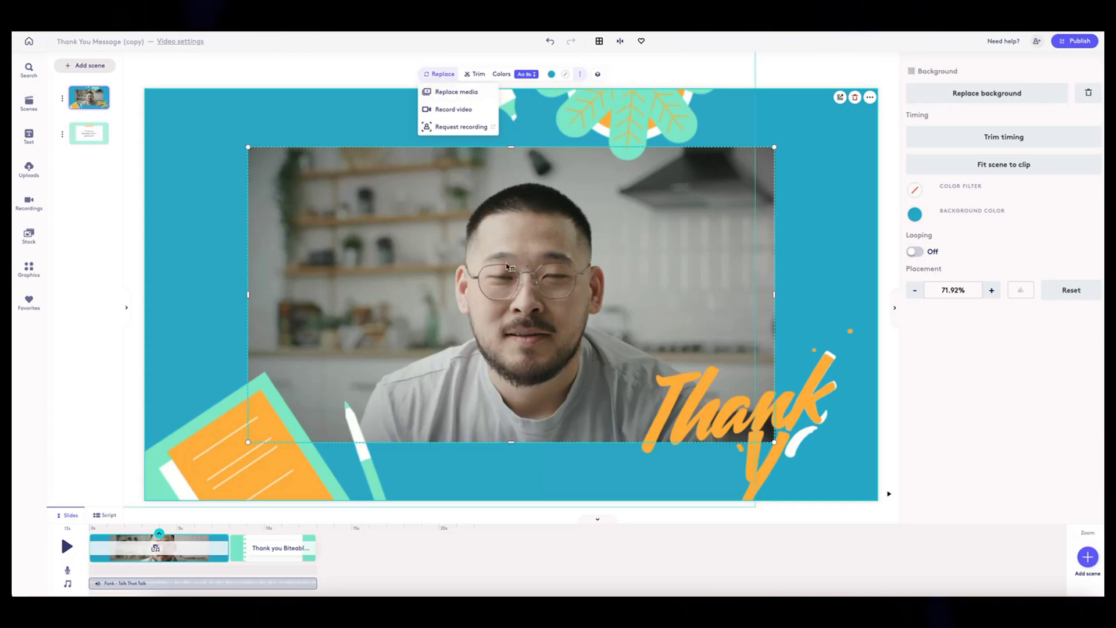
click(446, 95)
click(30, 205)
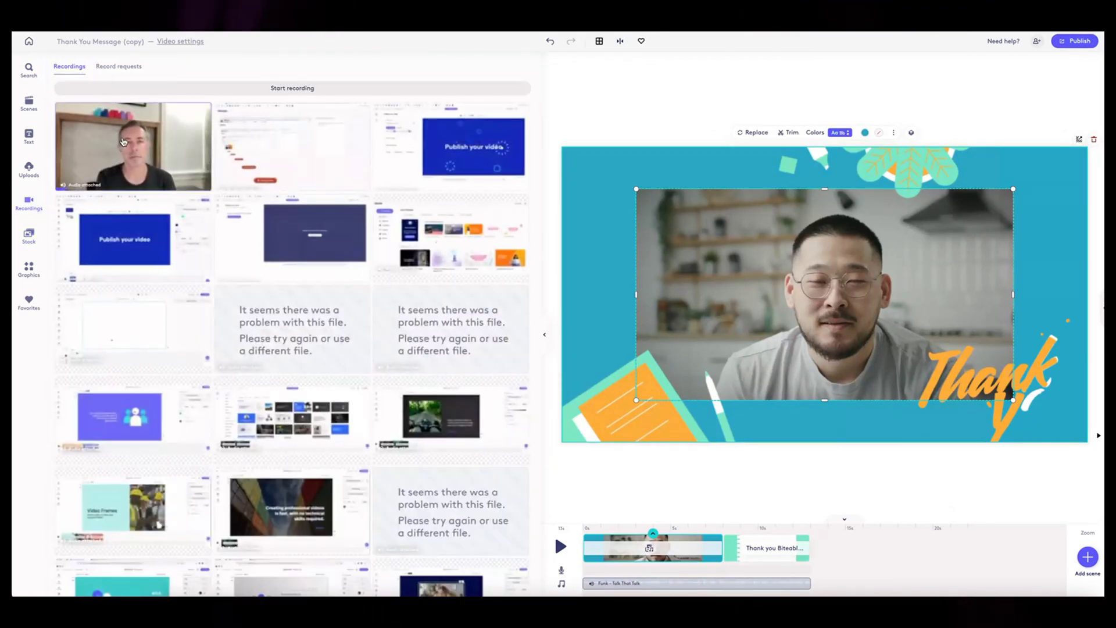
click(124, 141)
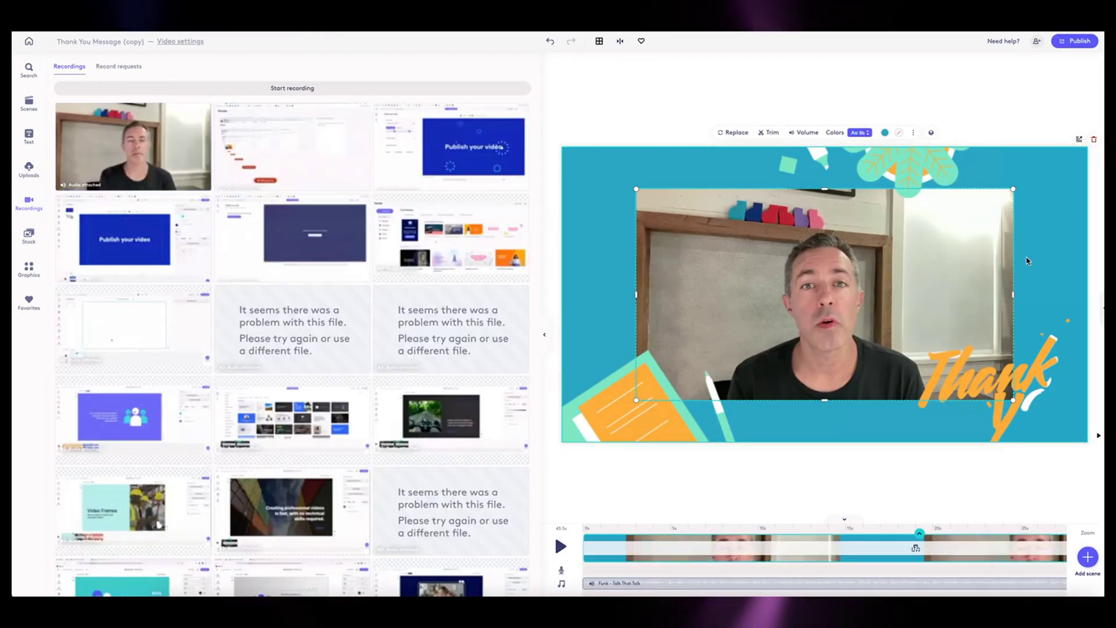
click(1028, 261)
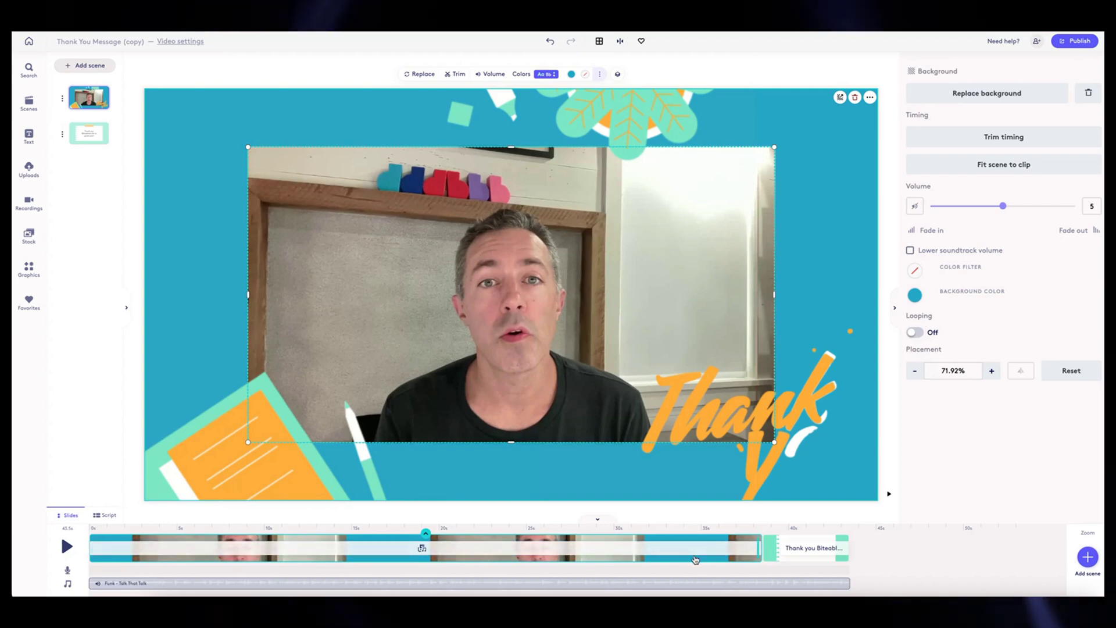
Bring the webcam clip to the foreground, shrink it to about 77%, and shift it lower right
right_click(768, 179)
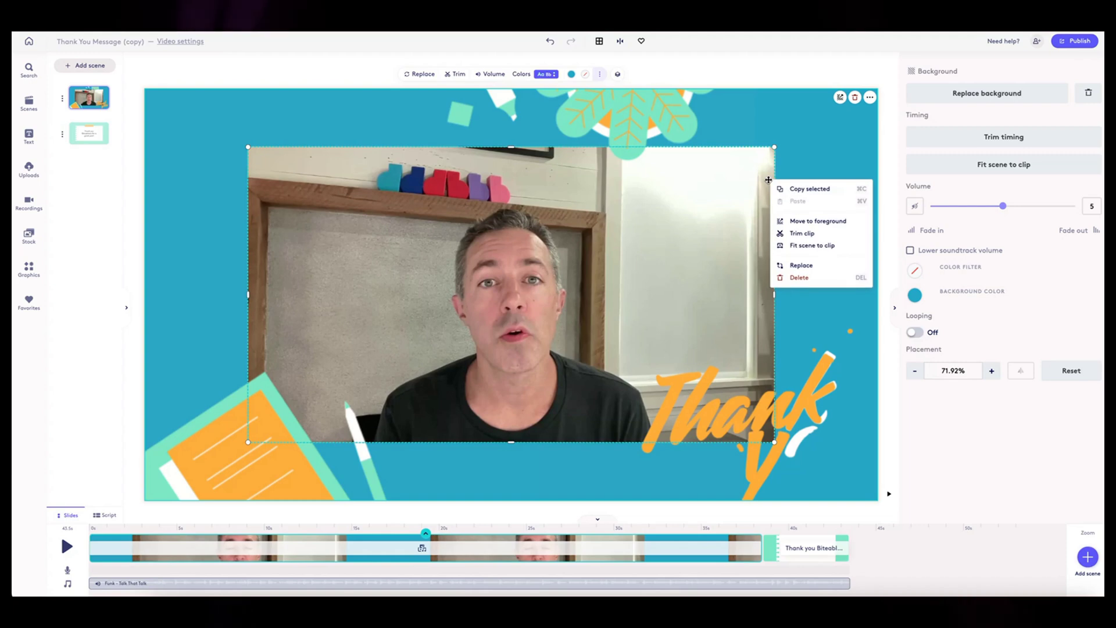
click(805, 221)
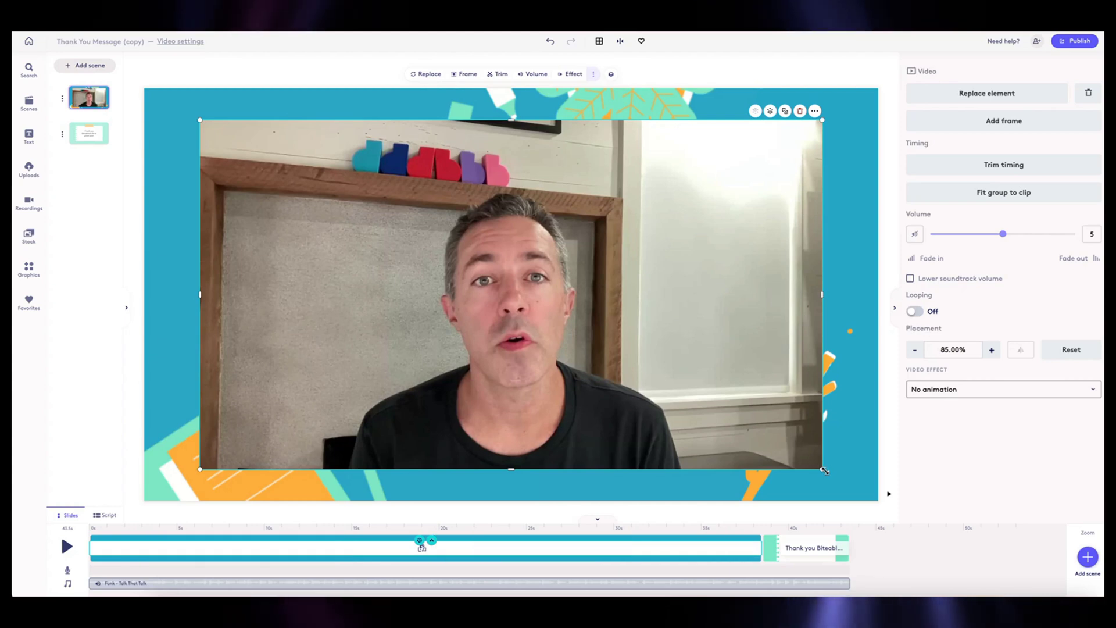
drag(822, 469, 774, 436)
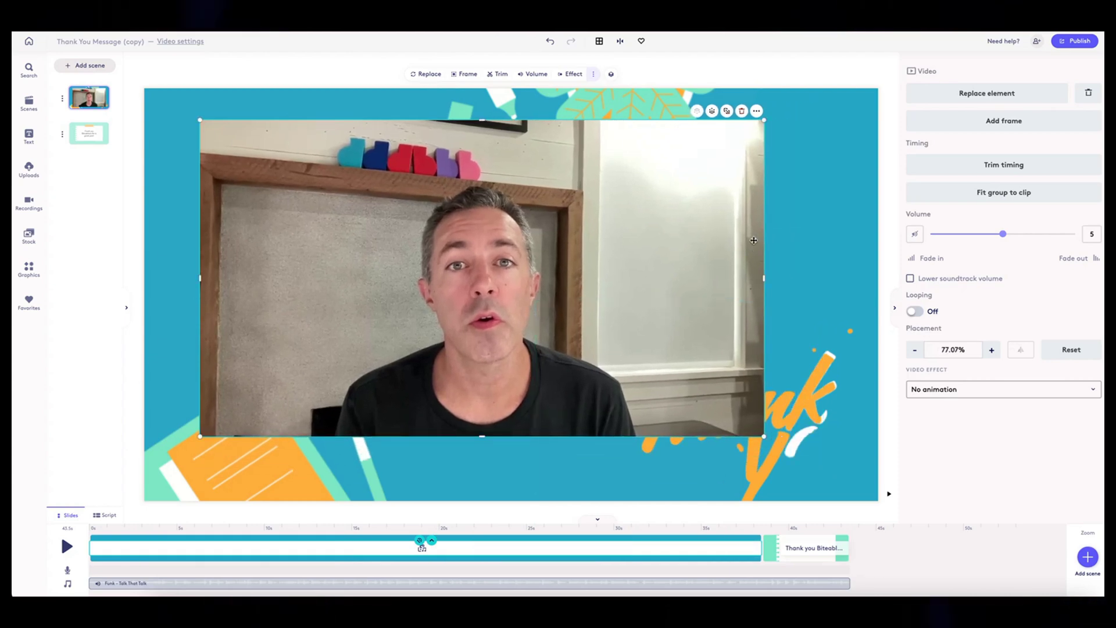
drag(757, 238, 786, 254)
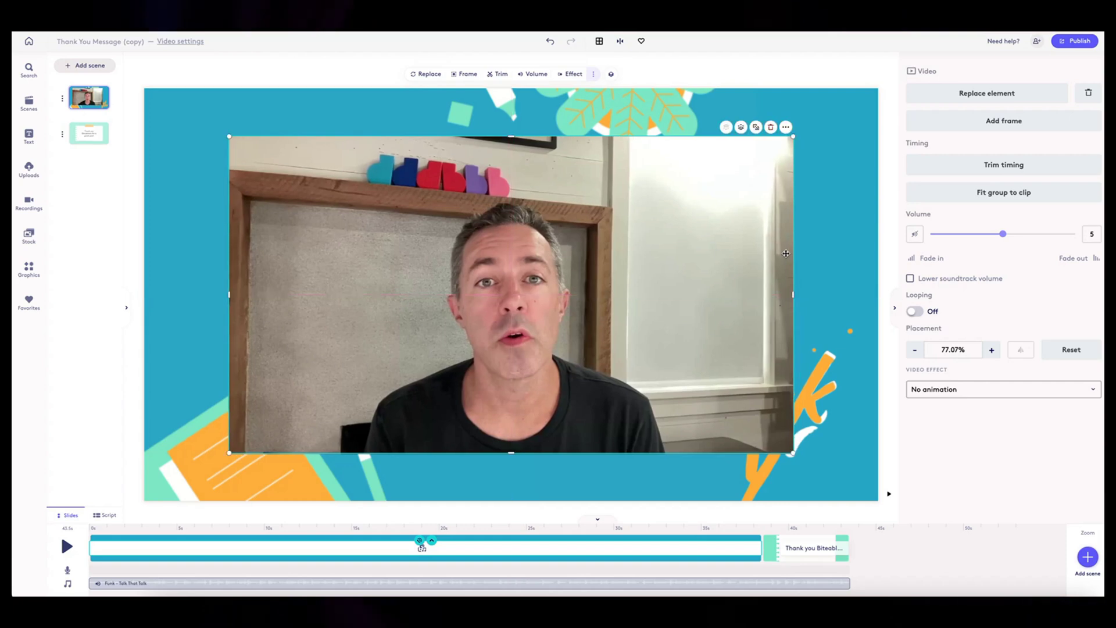
Send the webcam clip to the back, behind the Thank You graphic
right_click(787, 253)
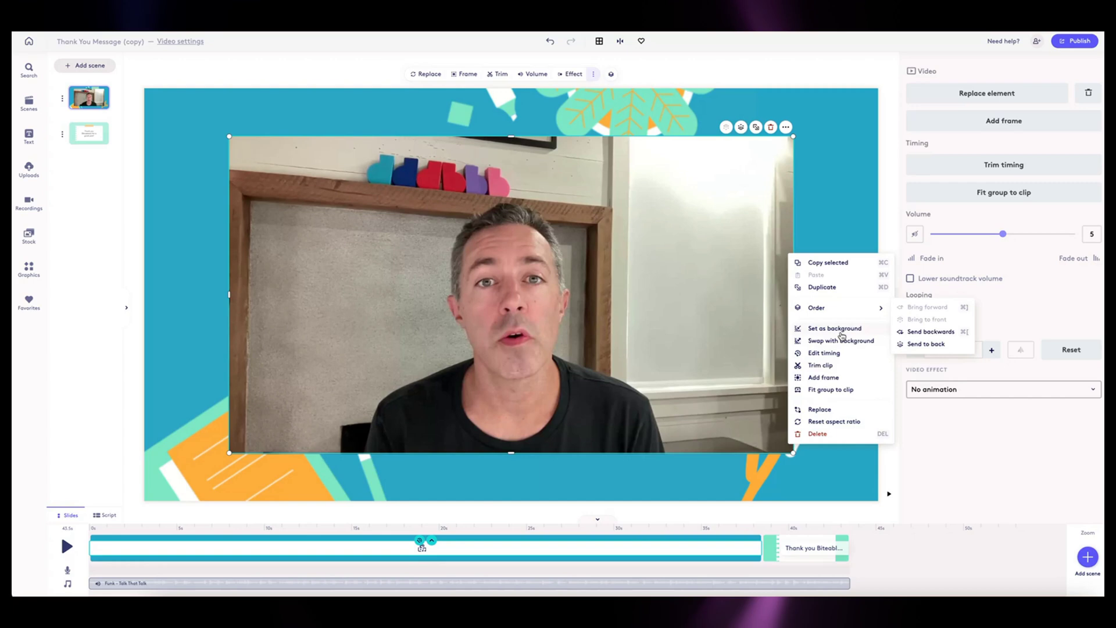
click(917, 346)
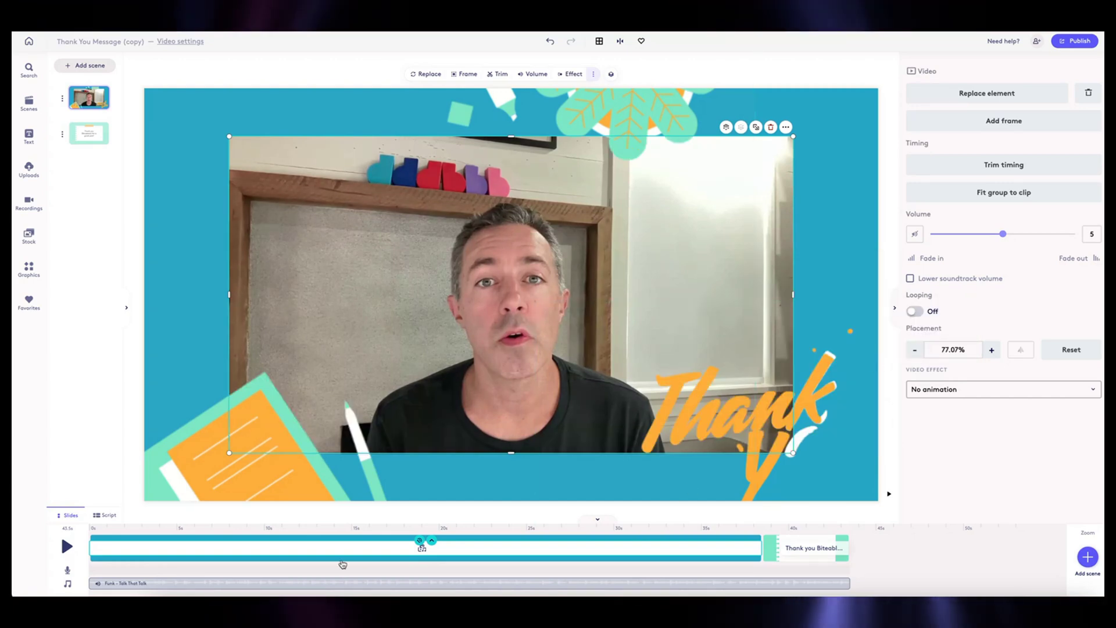
click(420, 543)
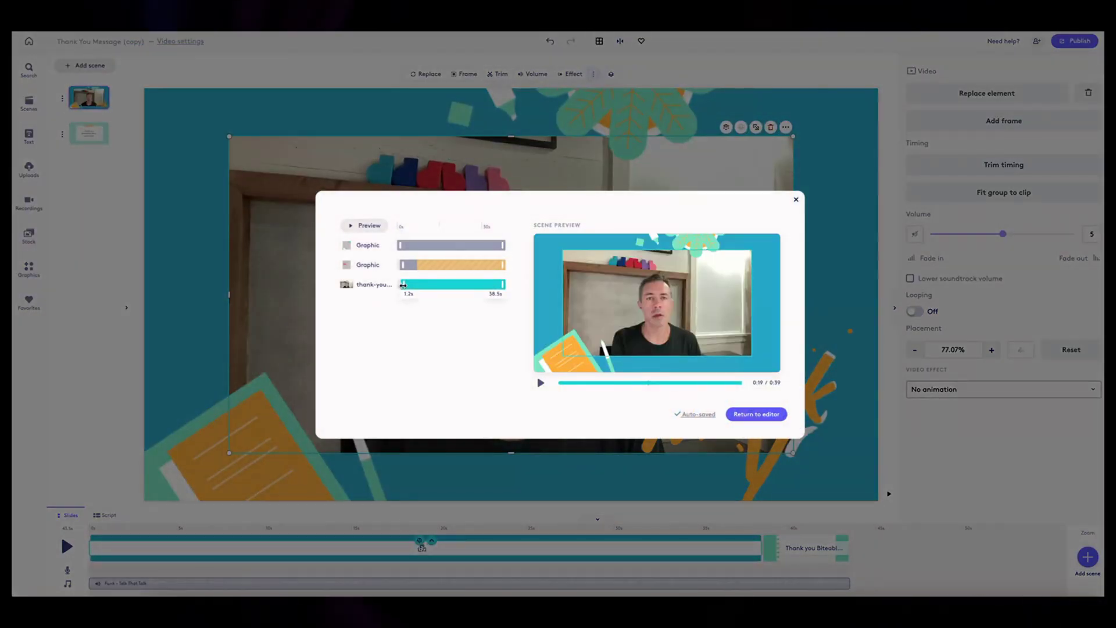
Move the second graphic's start to 1.5s and return to the editor
drag(400, 285, 403, 285)
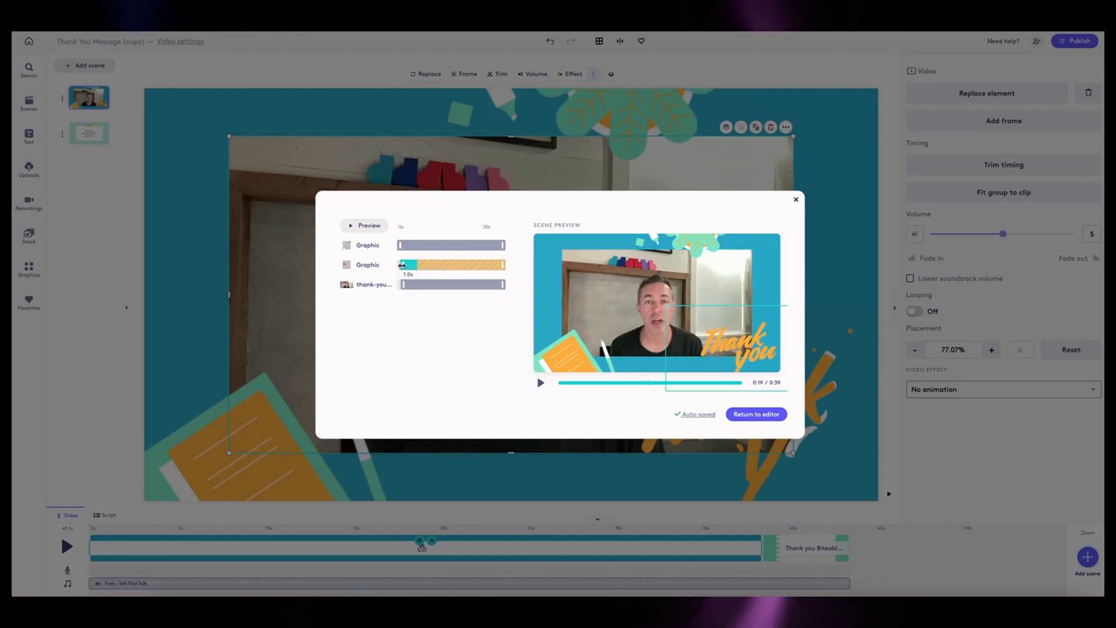
drag(402, 266, 406, 265)
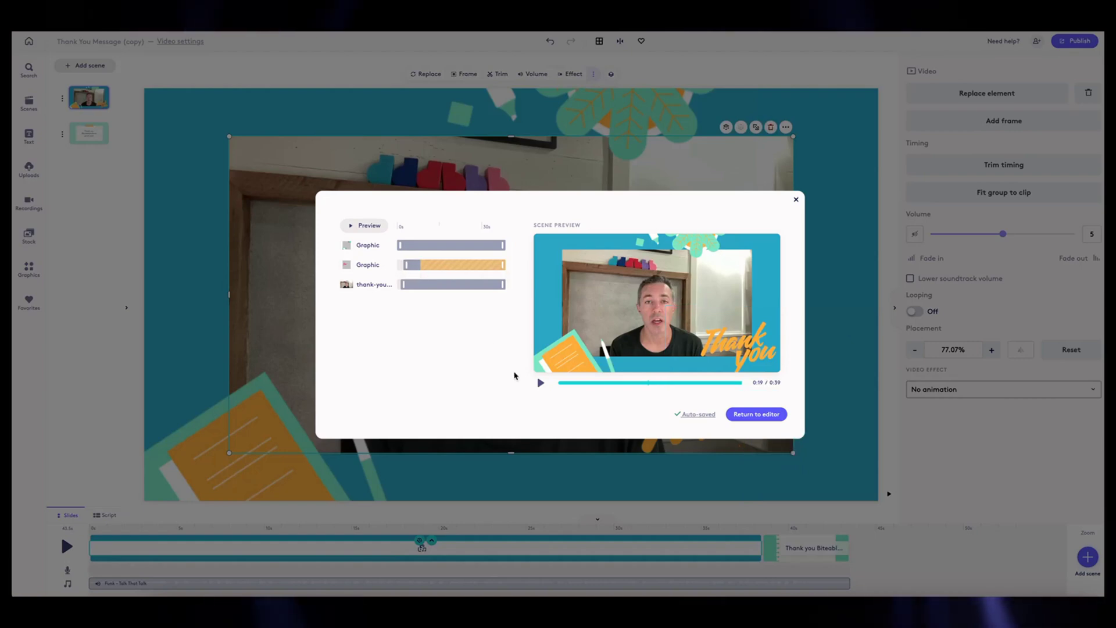
click(757, 415)
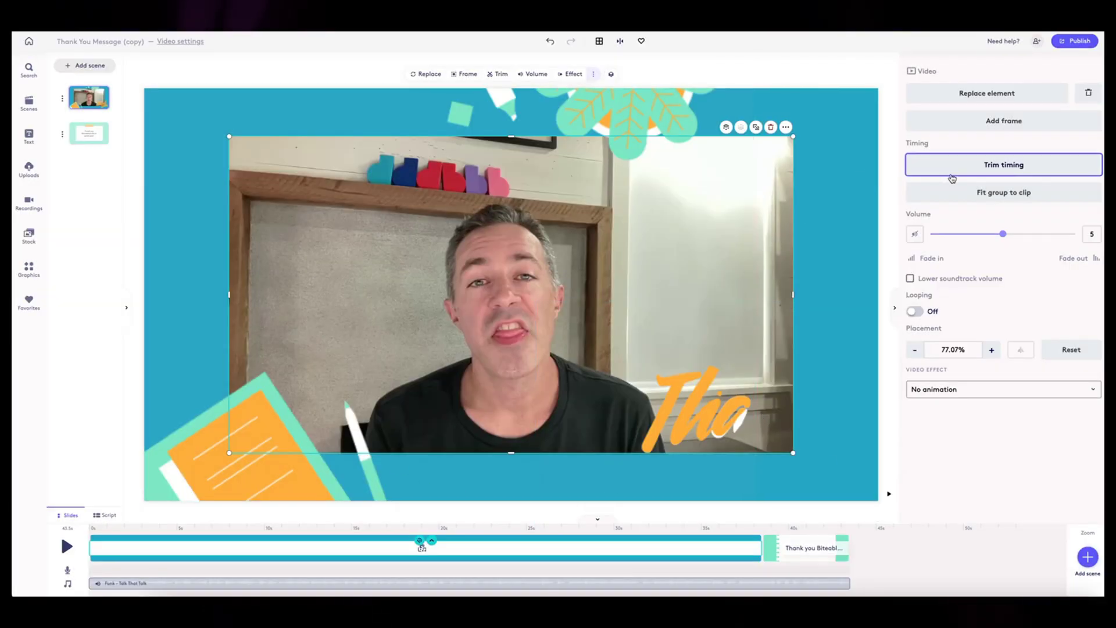
Raise the webcam clip's volume to 7 and trim 1.2s from its start
drag(1003, 234, 1031, 233)
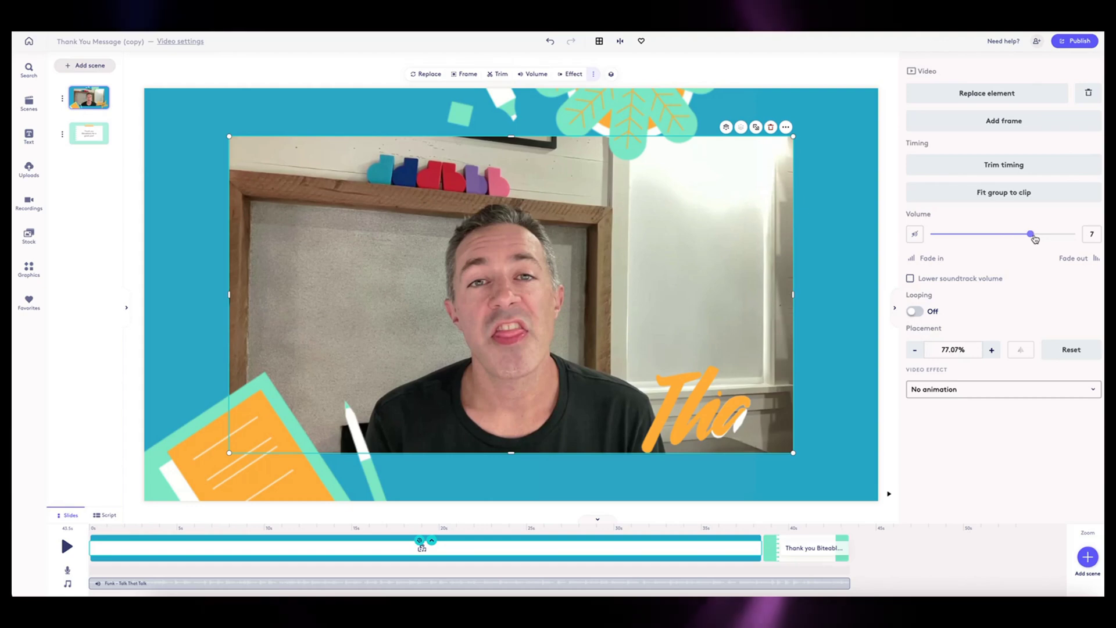
click(970, 167)
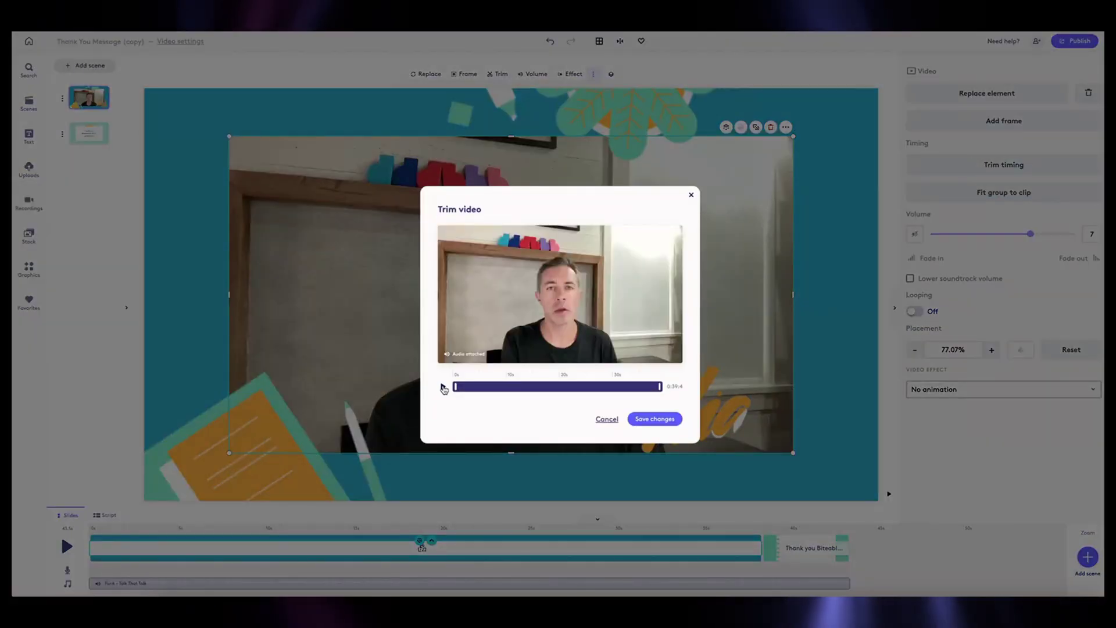
click(443, 388)
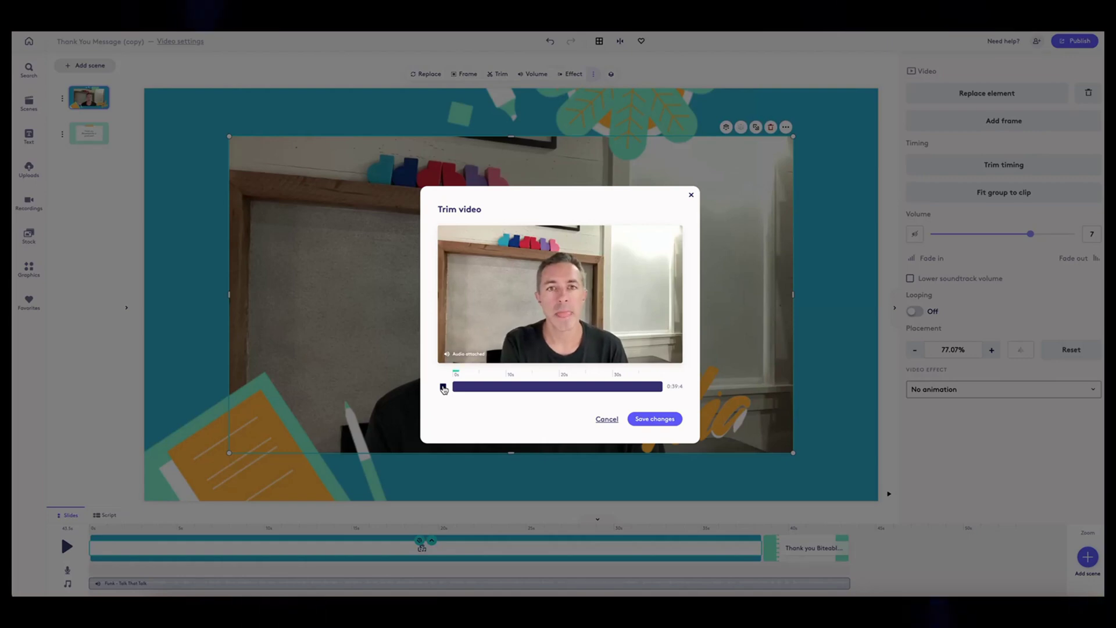
click(444, 388)
drag(457, 386, 464, 385)
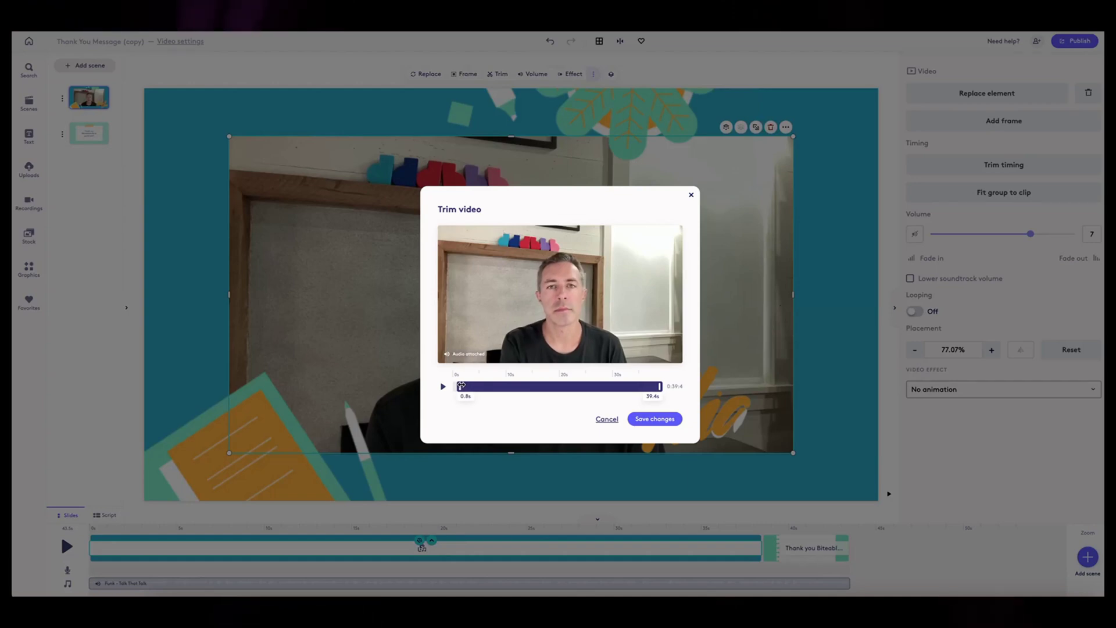
click(654, 419)
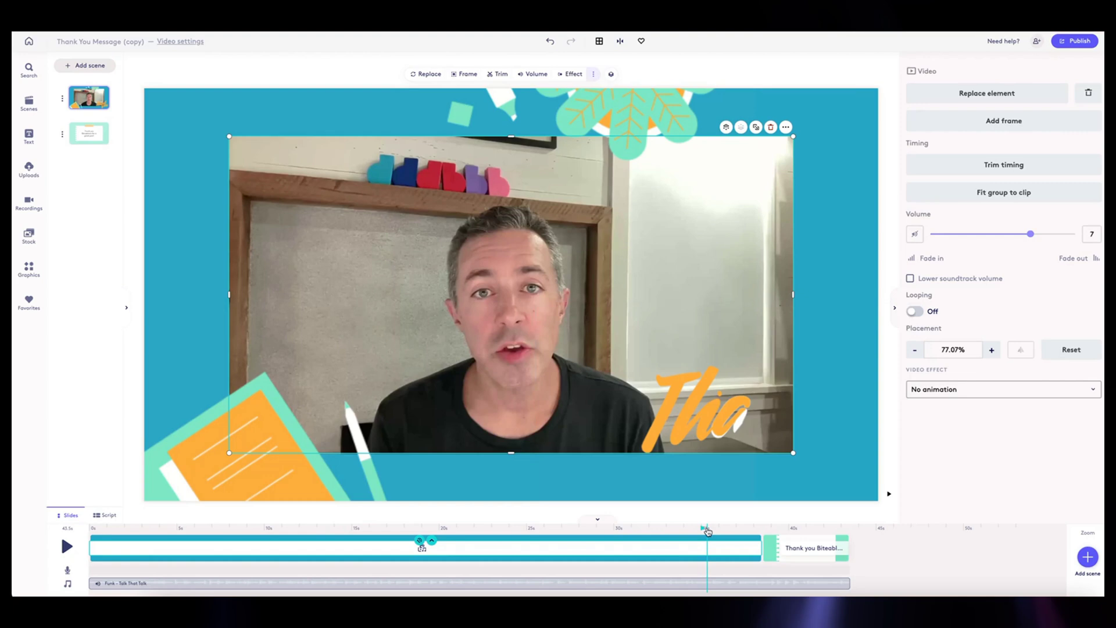
Adjust the first scene's end on the timeline, previewing the ending, until it runs 43s
drag(707, 531, 560, 528)
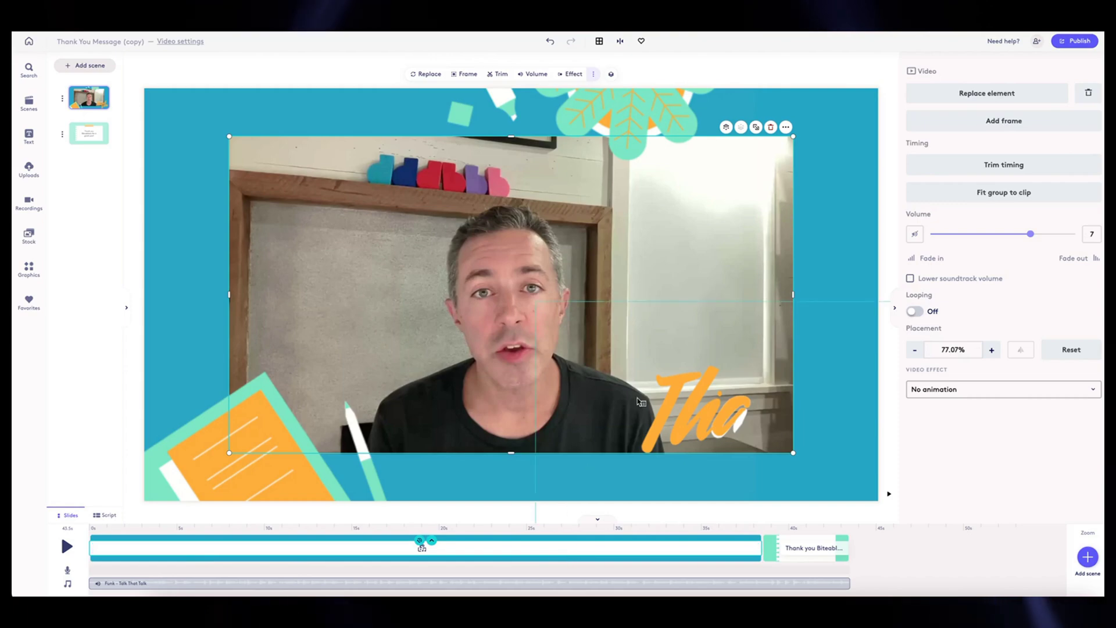
click(977, 163)
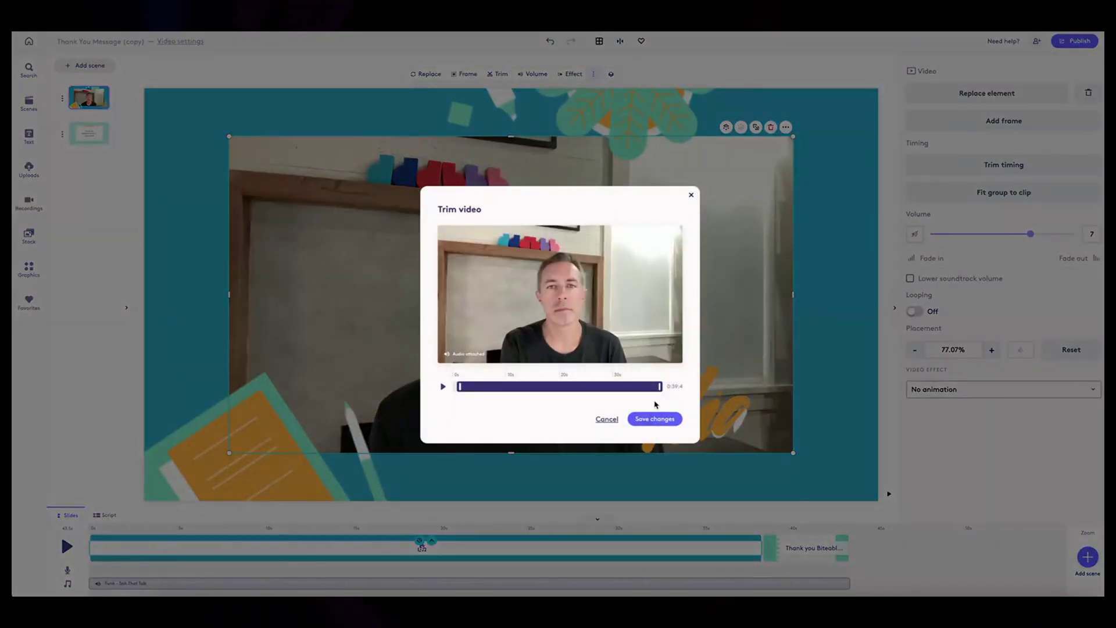
click(692, 196)
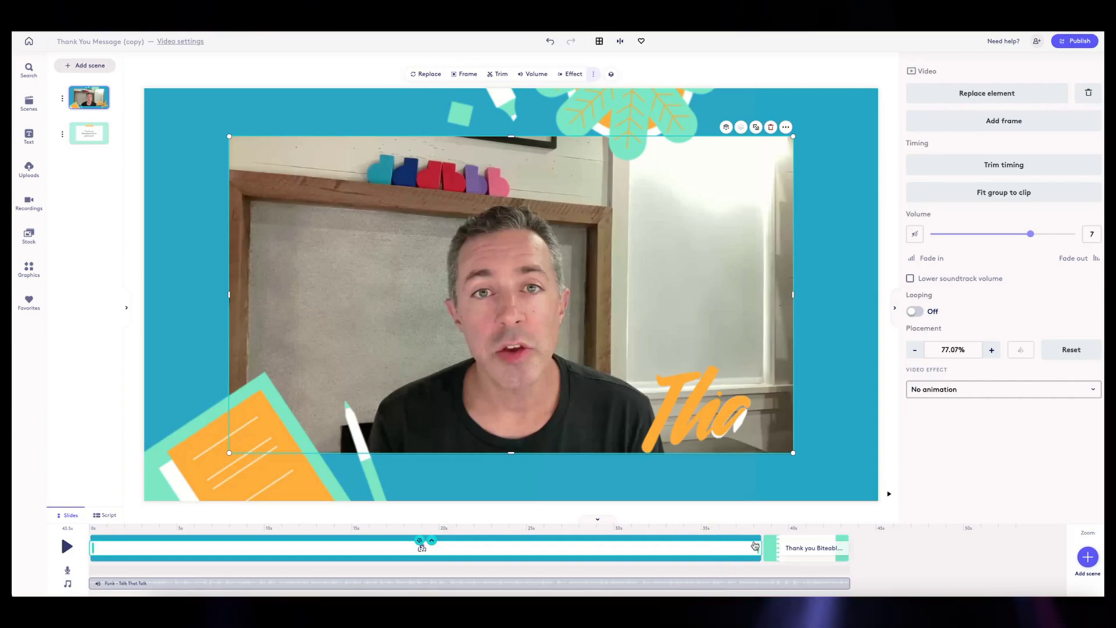
drag(755, 546, 787, 549)
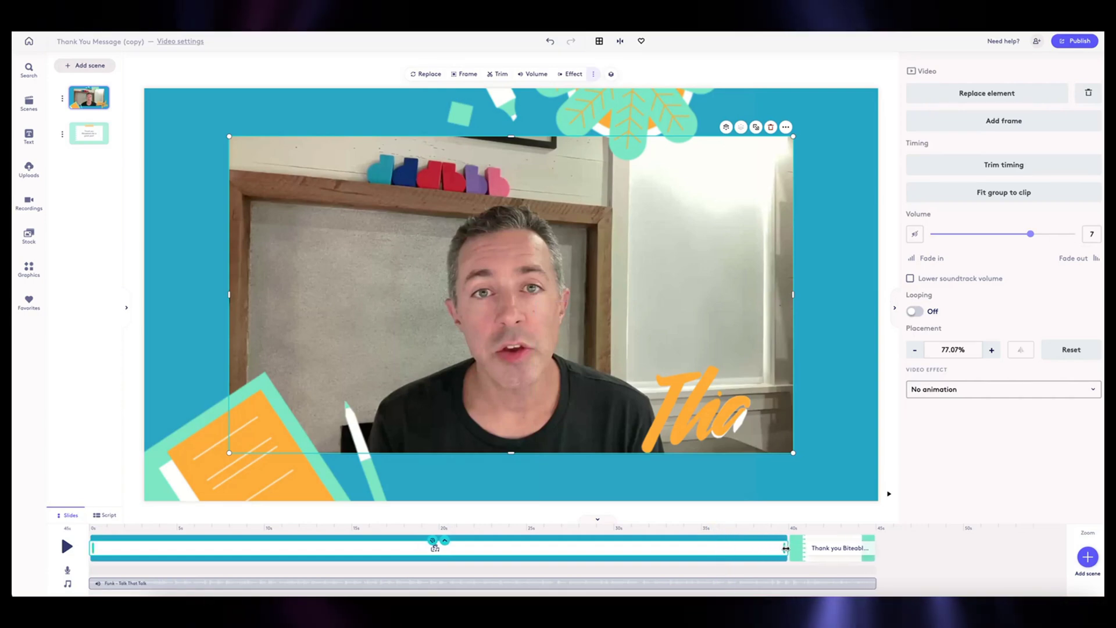
click(734, 528)
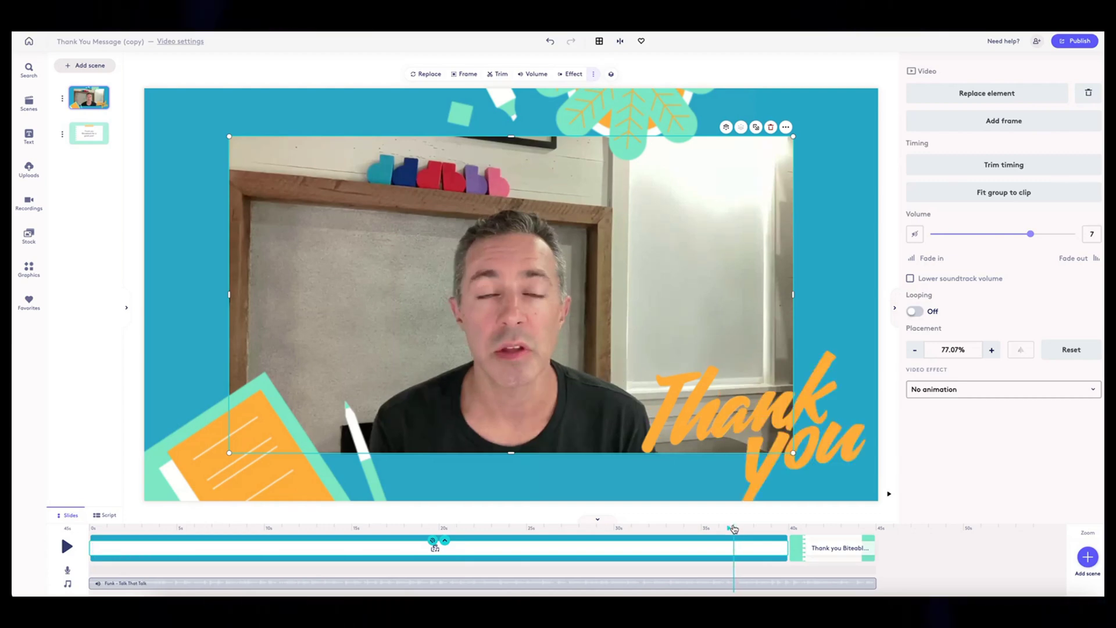
key(space)
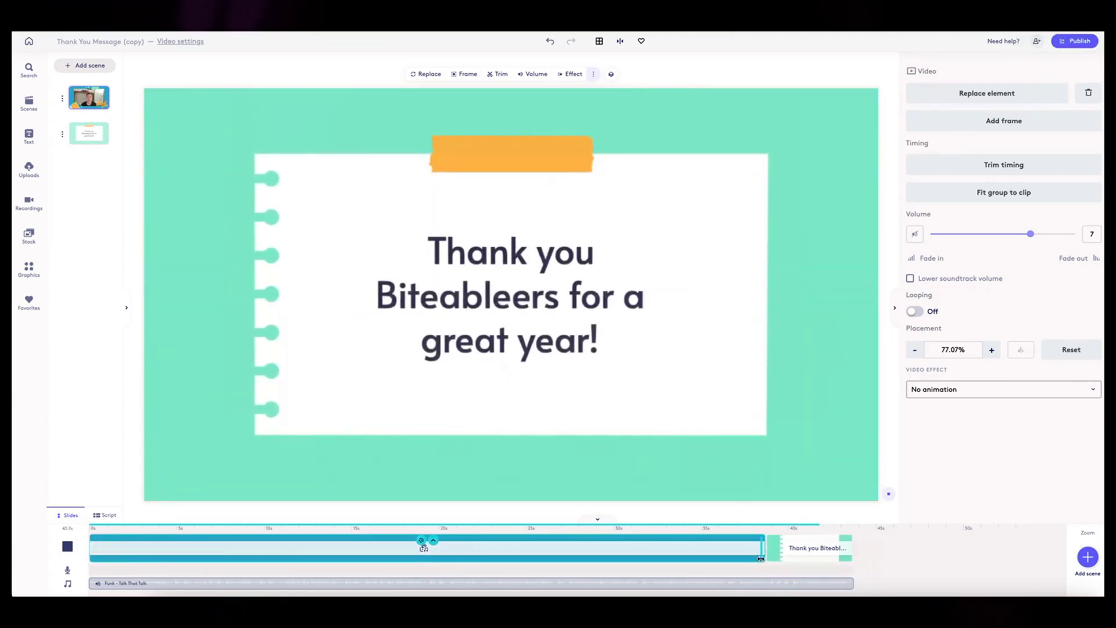
drag(775, 559, 760, 558)
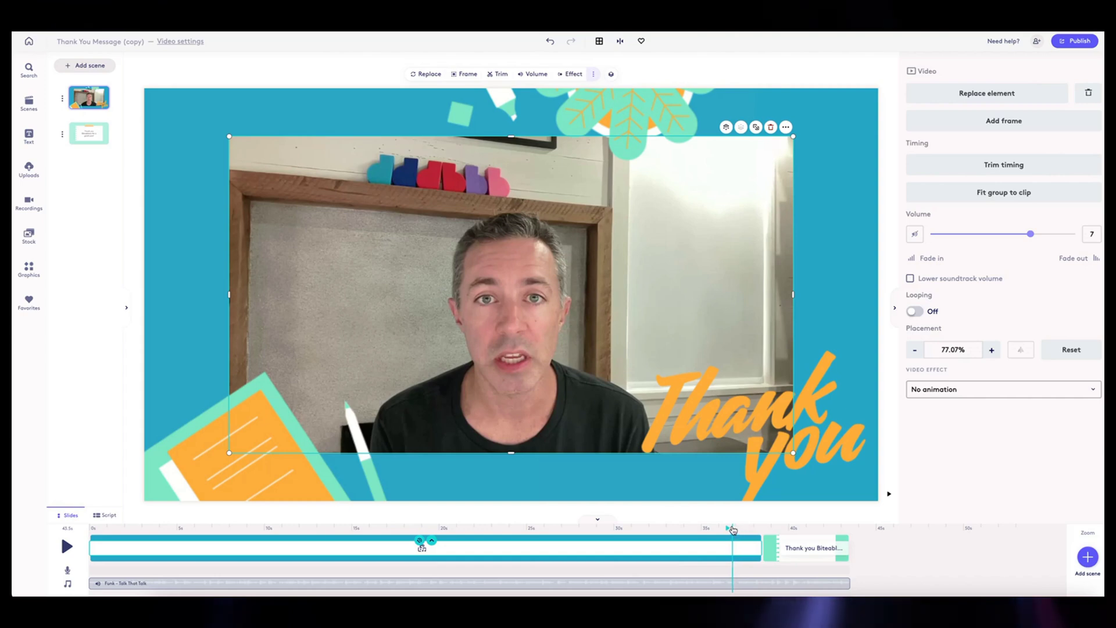
click(732, 529)
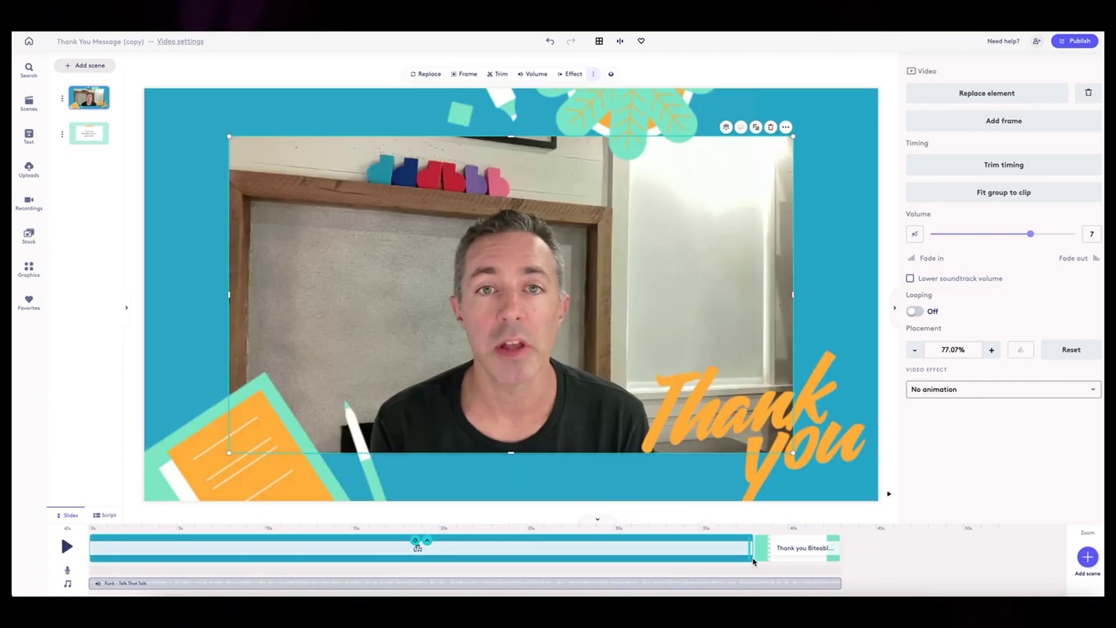
drag(753, 559, 754, 561)
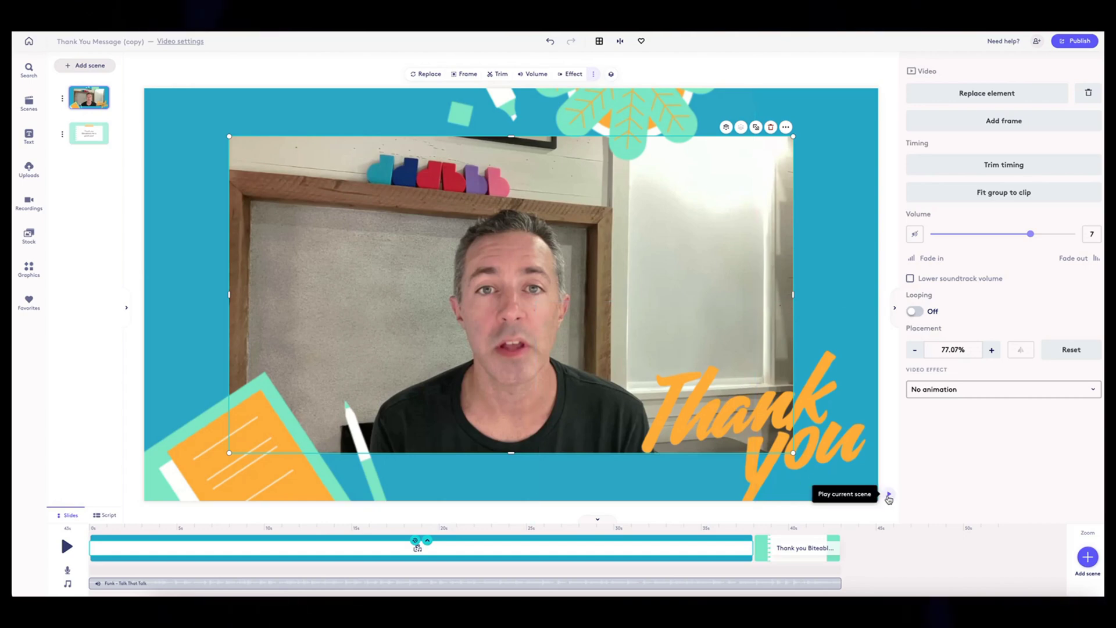
click(889, 494)
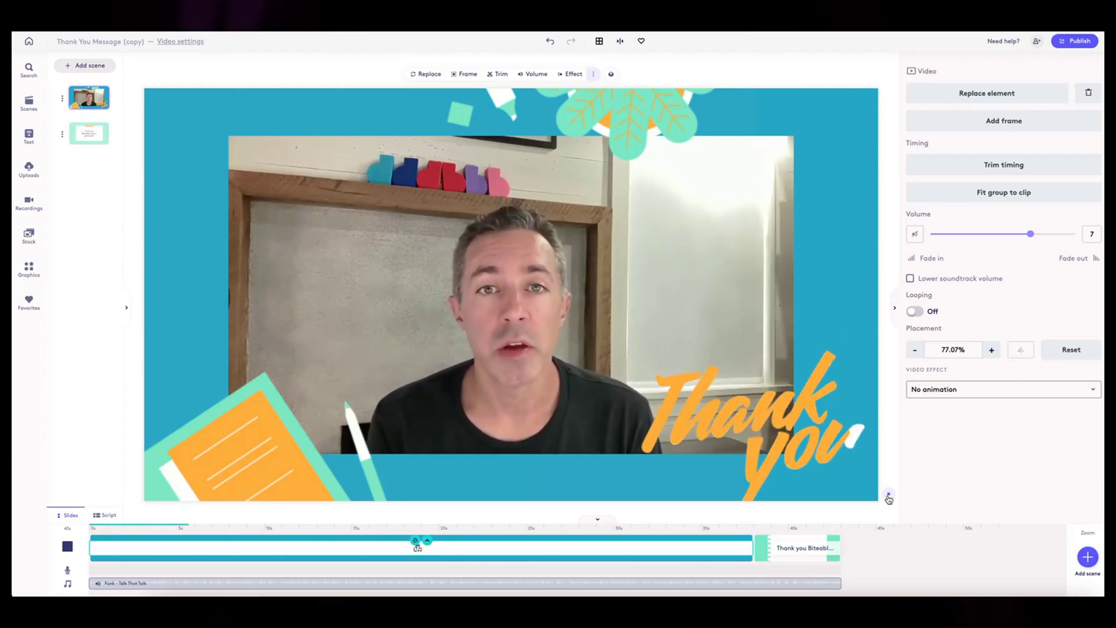
click(889, 497)
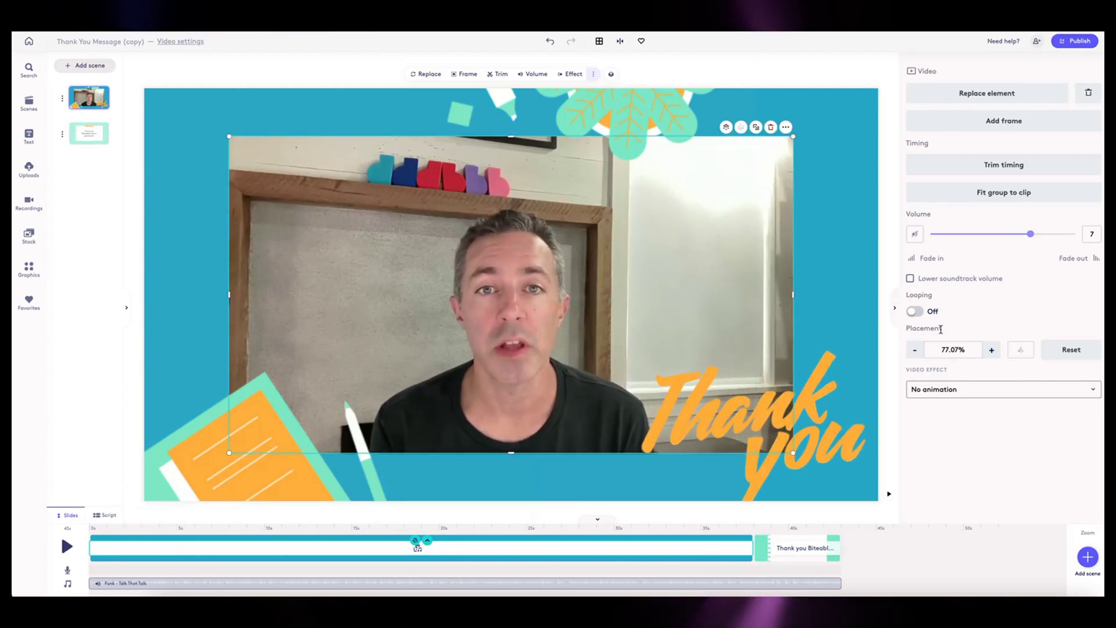
click(953, 391)
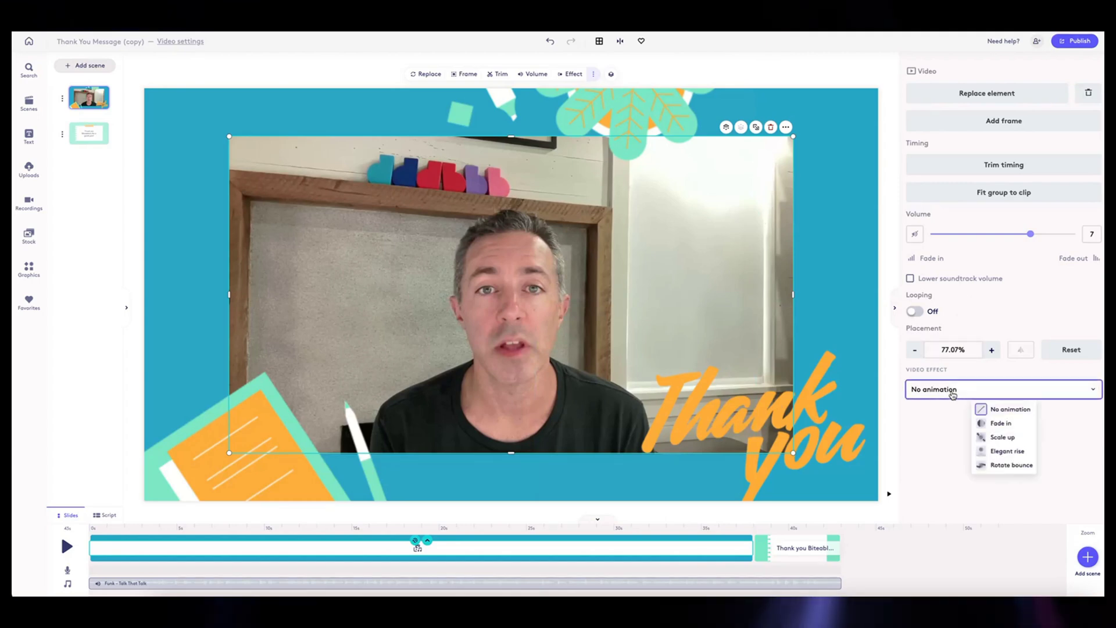
click(997, 424)
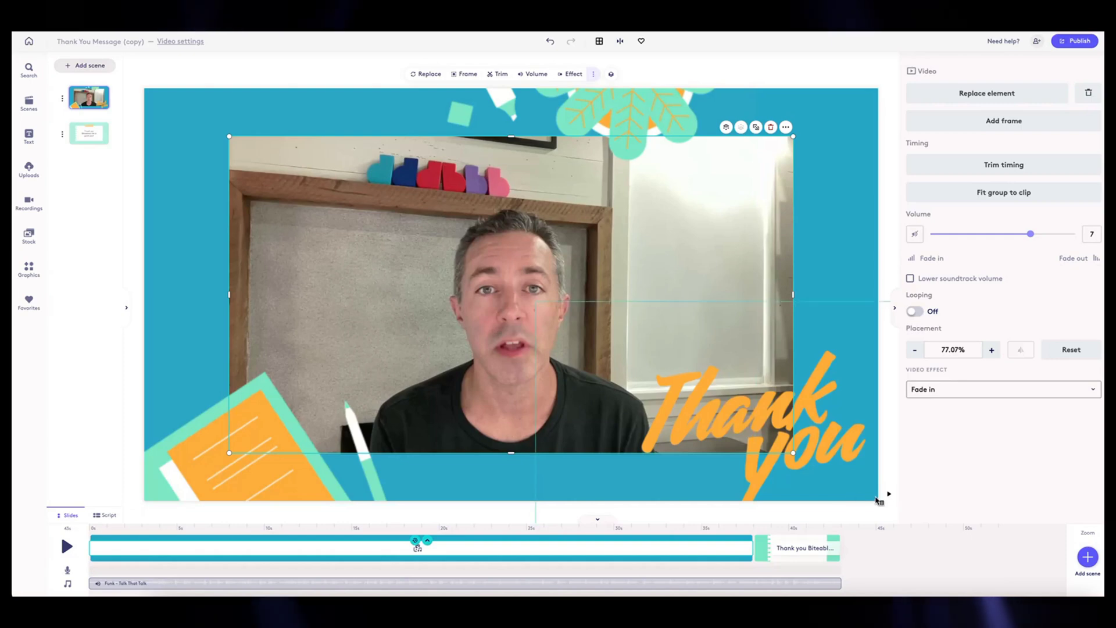
click(890, 495)
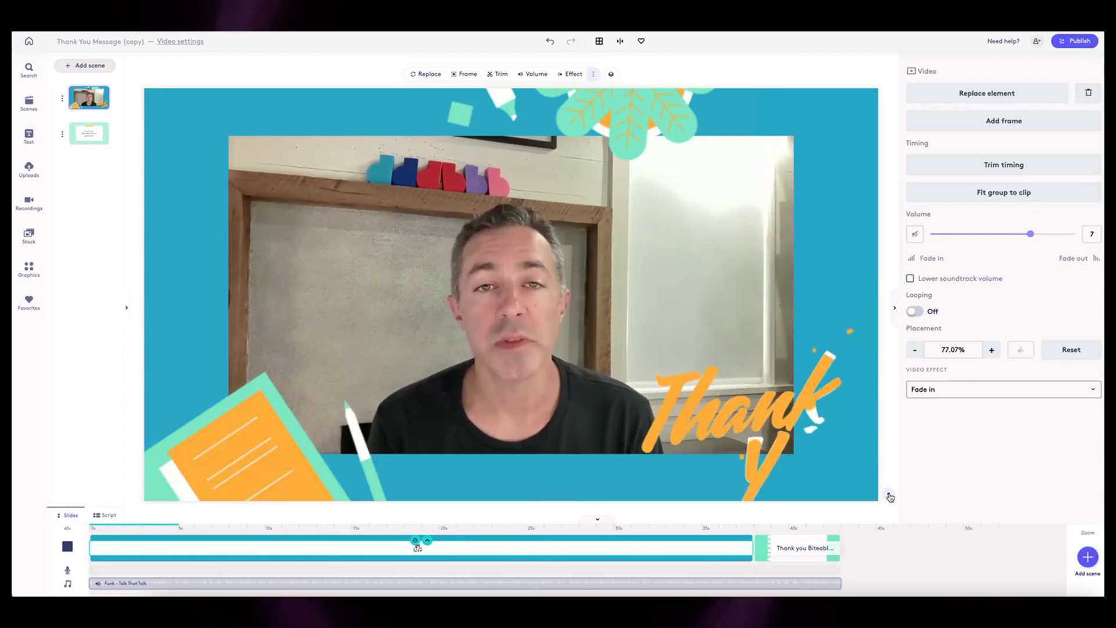
click(890, 496)
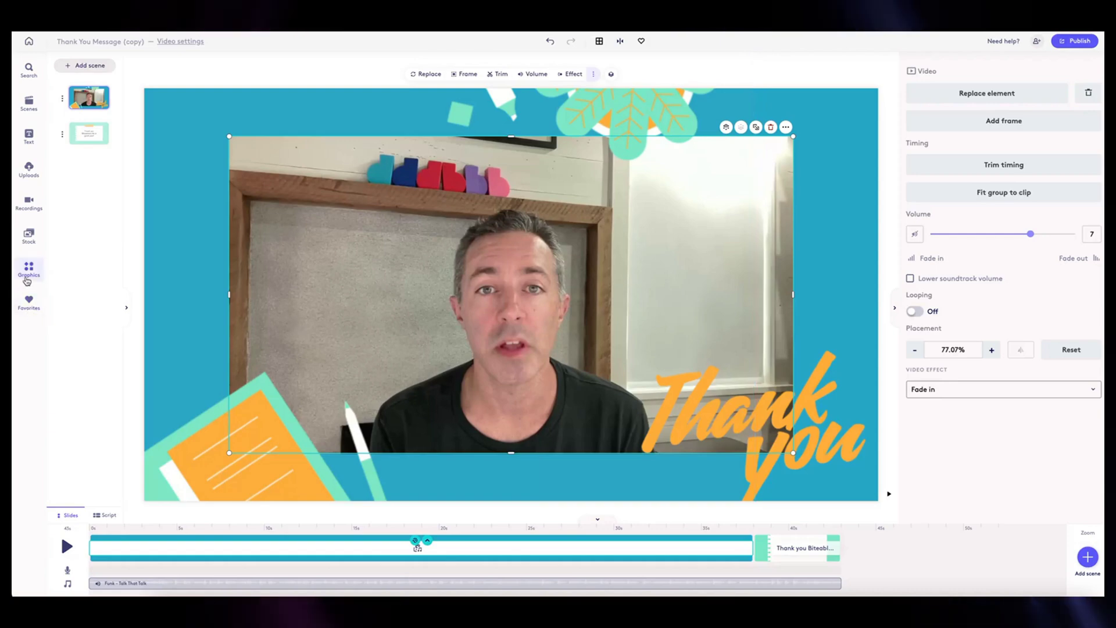
Drop the tablet frame from Image Frames onto the webcam video and stretch it wider
click(27, 278)
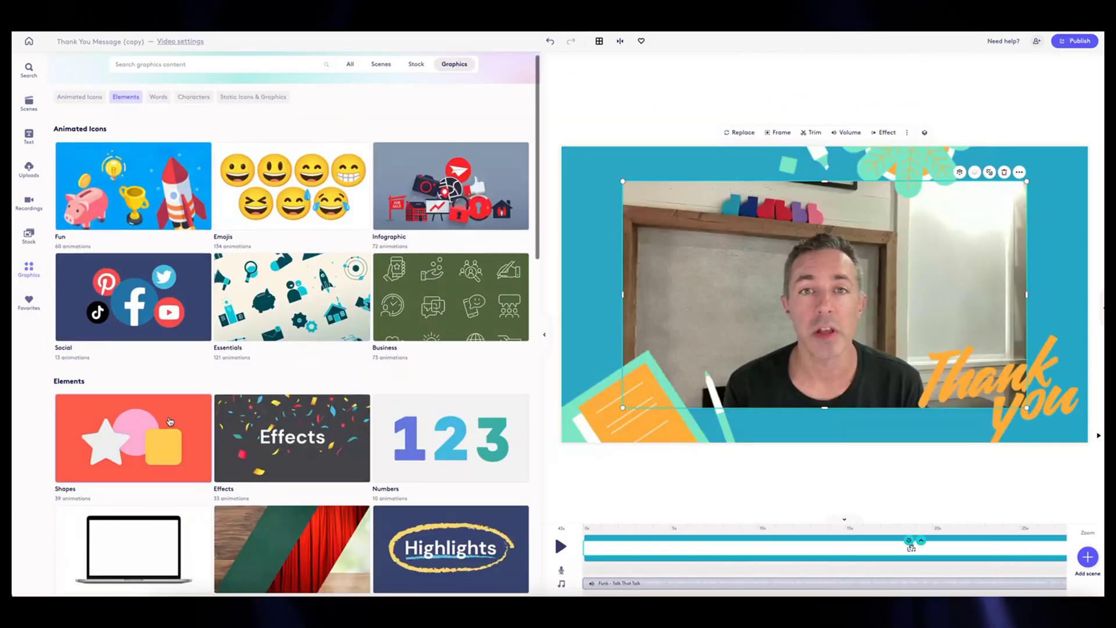
scroll(170, 421, down, 6)
scroll(169, 421, down, 5)
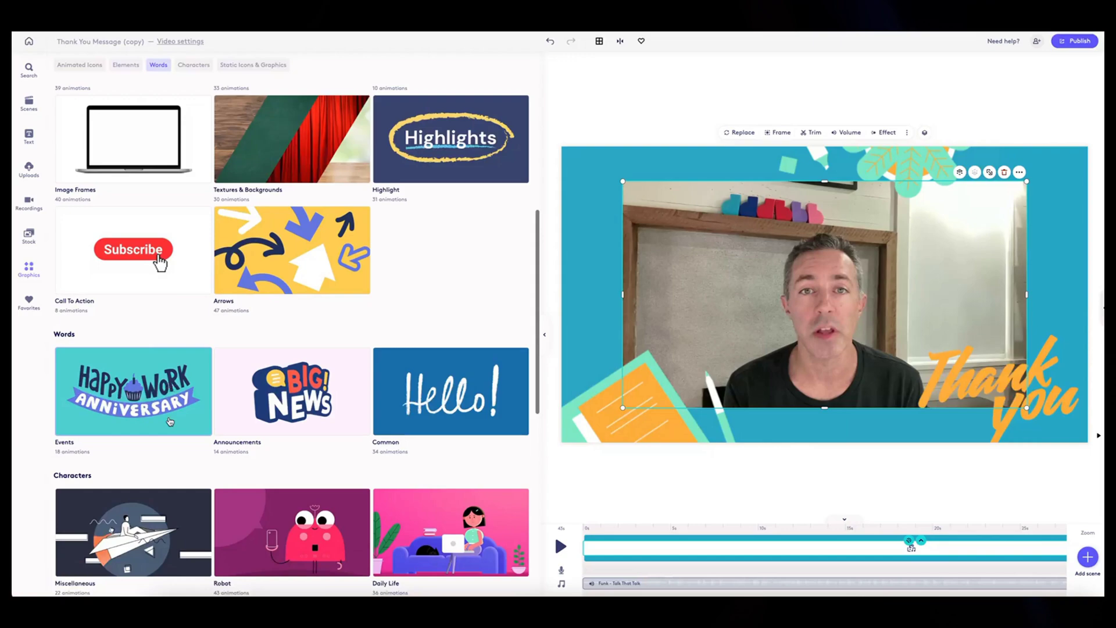
scroll(170, 421, up, 6)
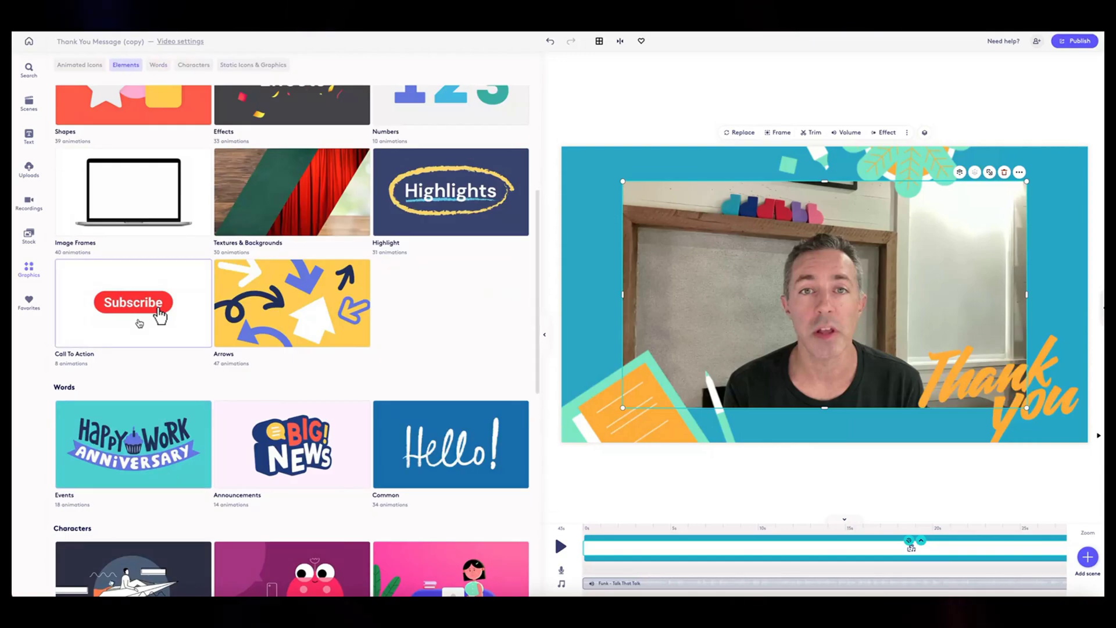
click(174, 223)
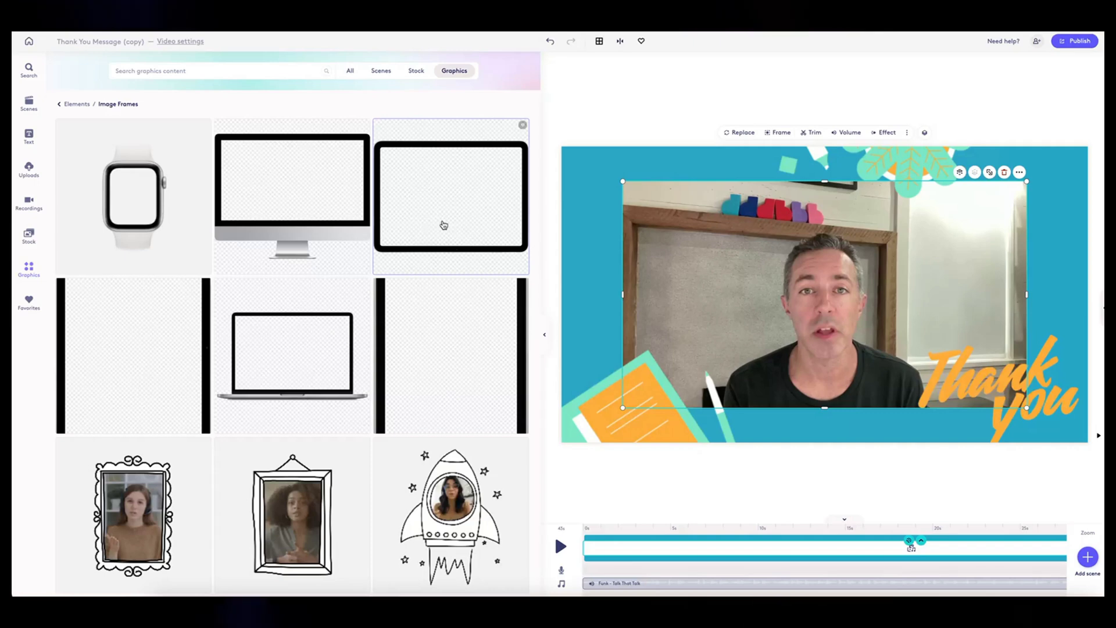
drag(443, 225, 655, 286)
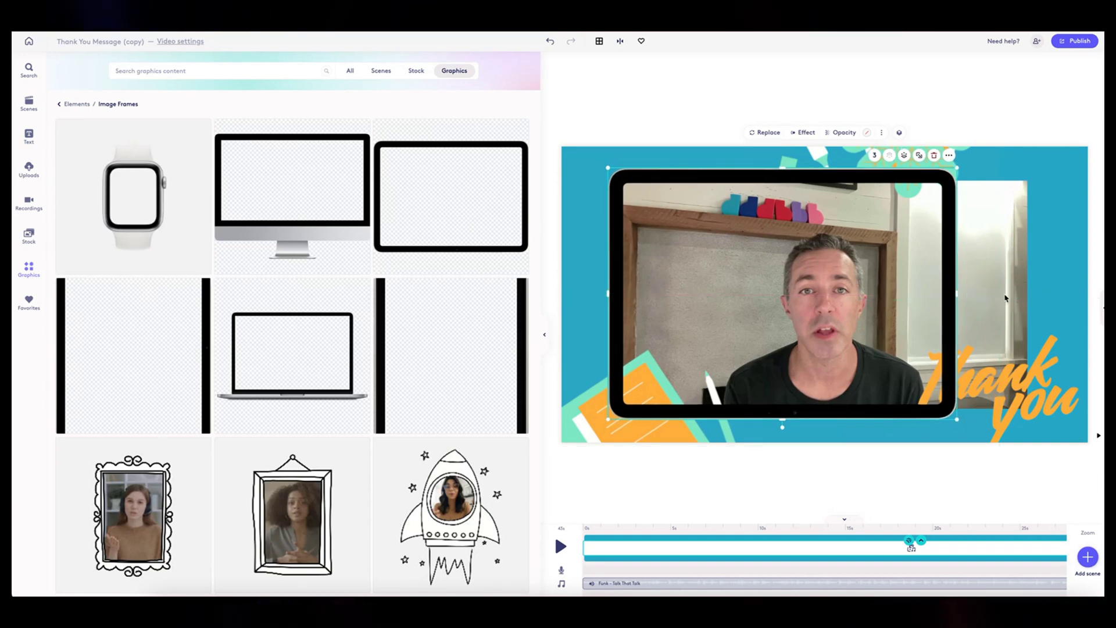
drag(956, 293, 1039, 295)
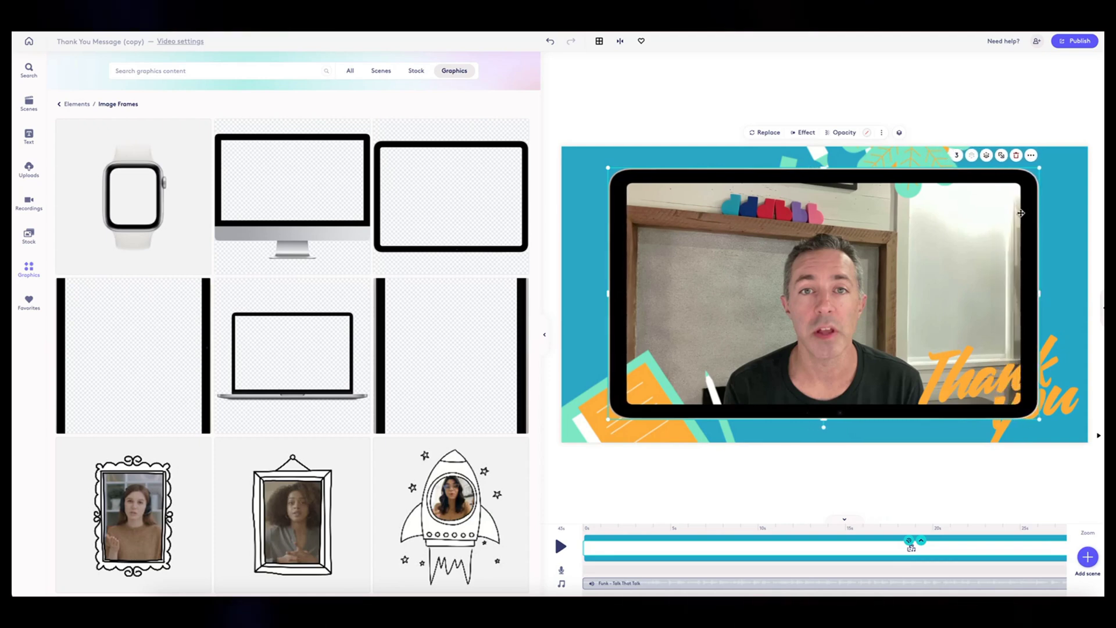
right_click(1022, 213)
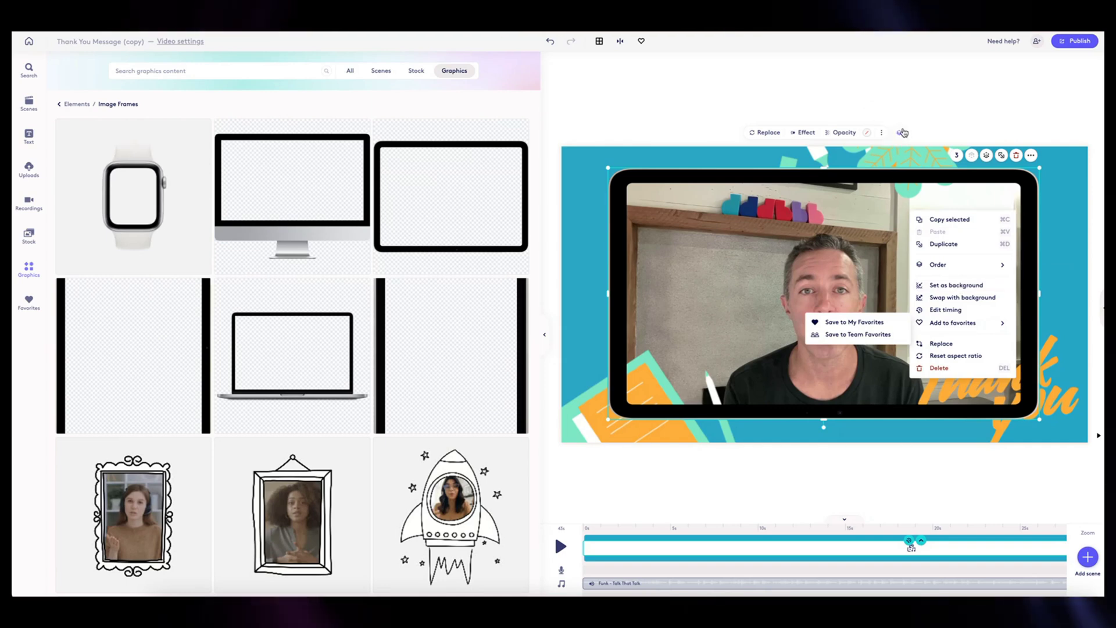
Move the tablet frame below both Graphic layers and enable Lower soundtrack volume on thank-you.mkv
click(903, 133)
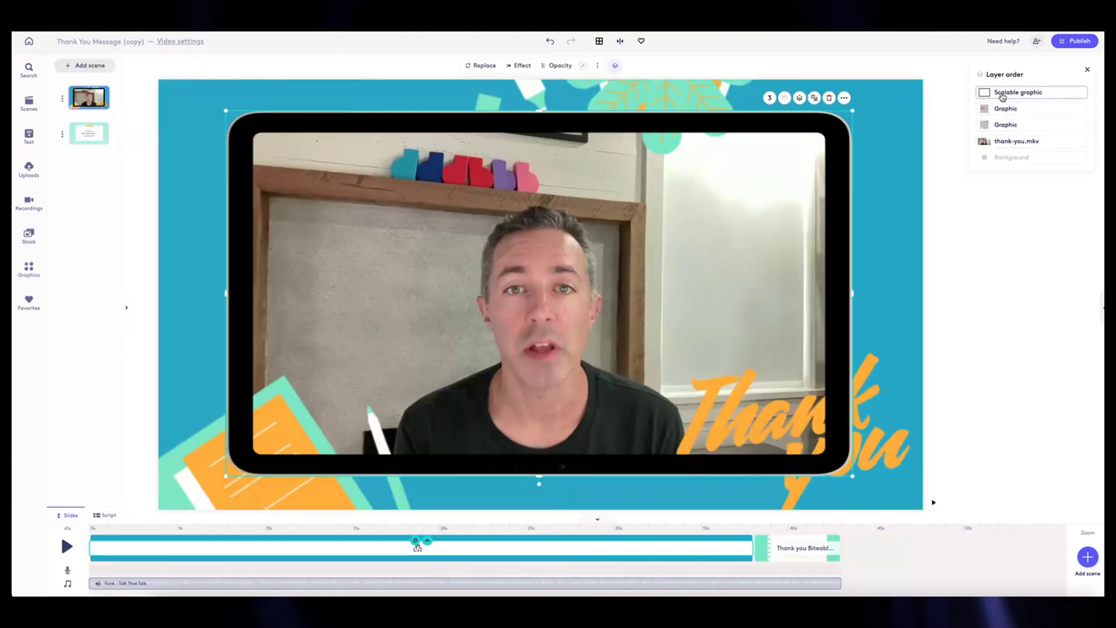
drag(1003, 110, 1006, 128)
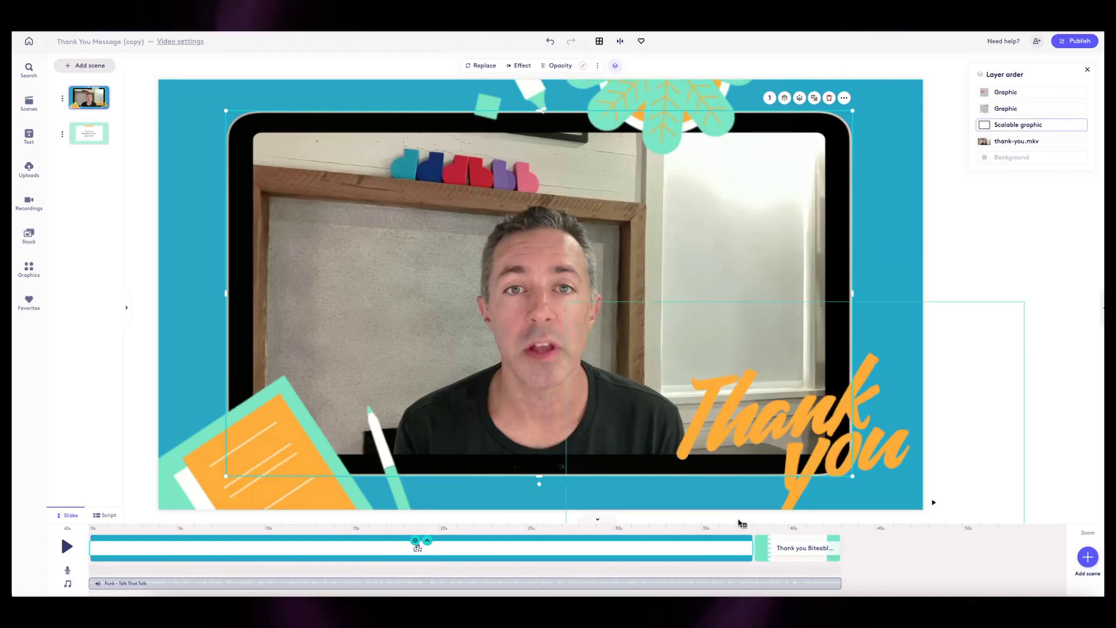
click(768, 547)
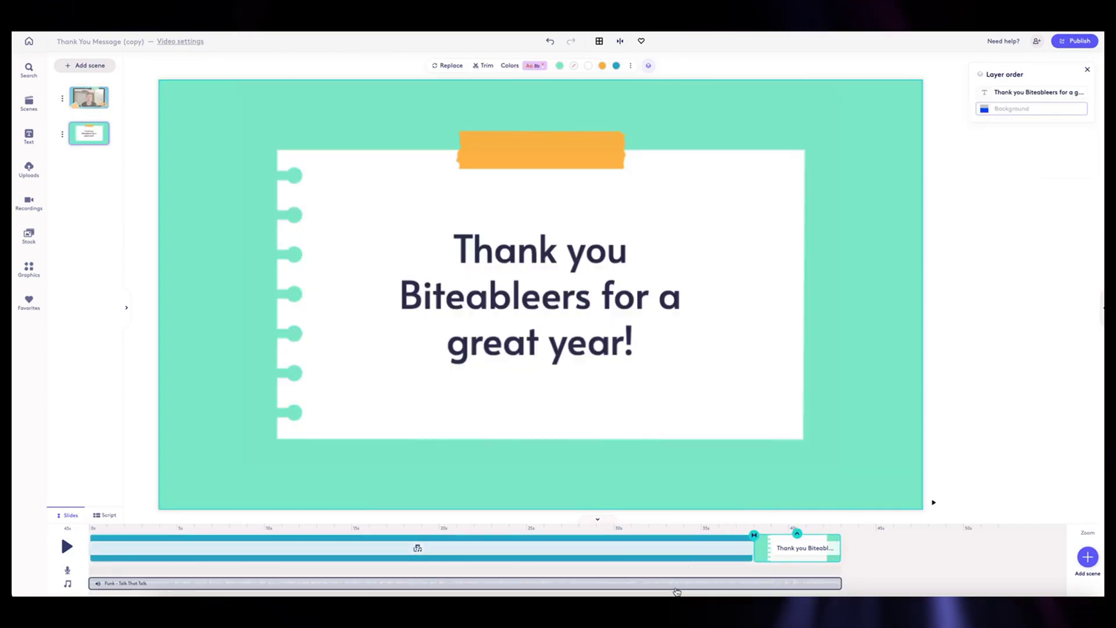
click(678, 585)
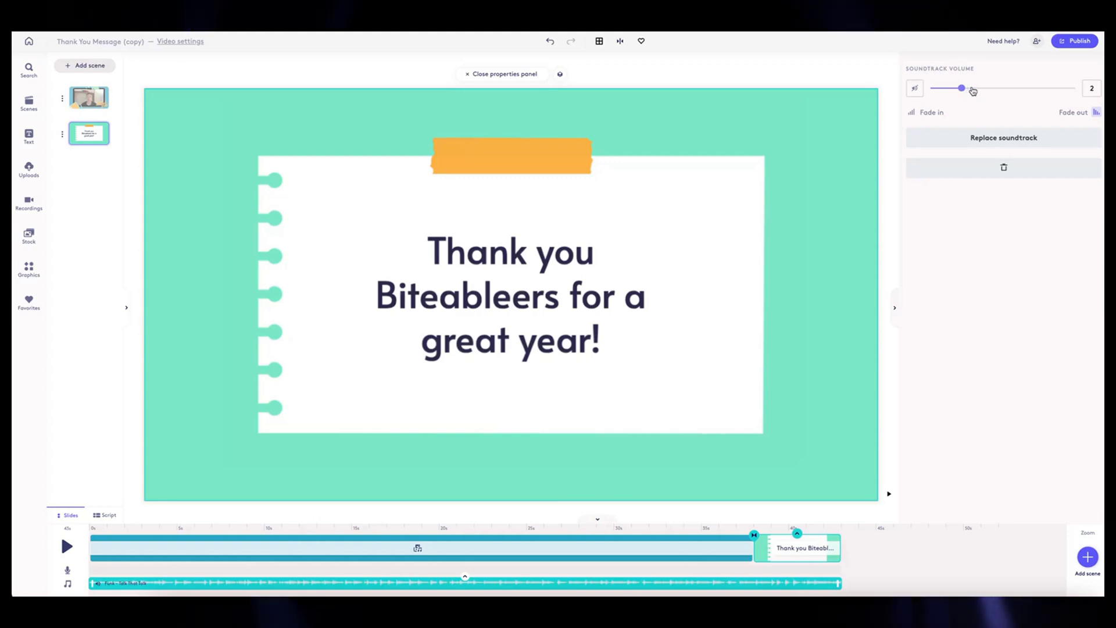
click(673, 548)
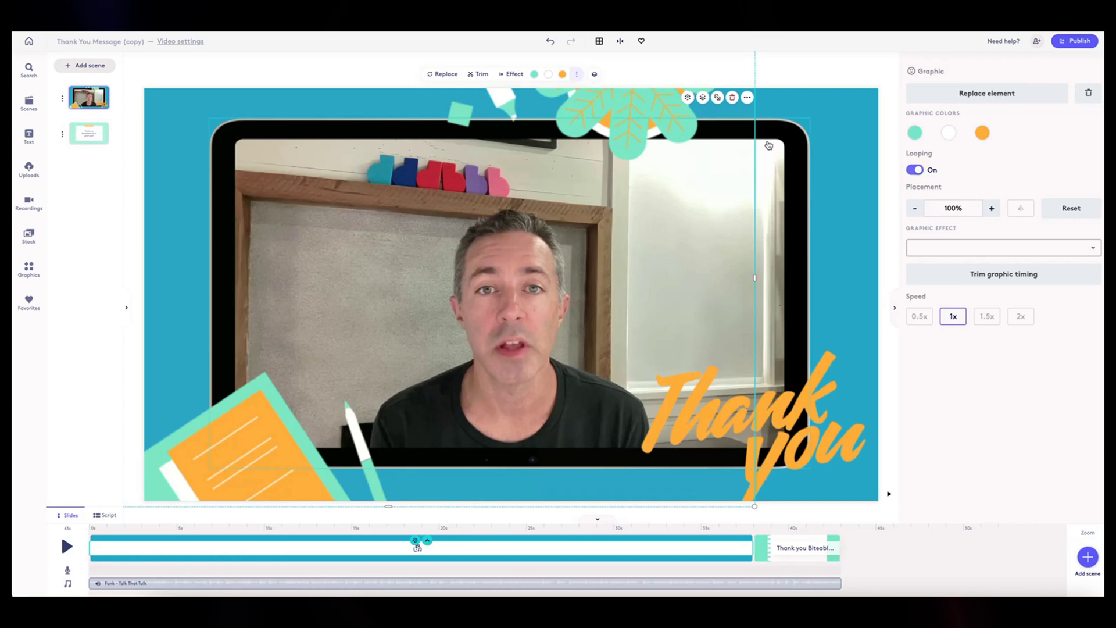
click(596, 76)
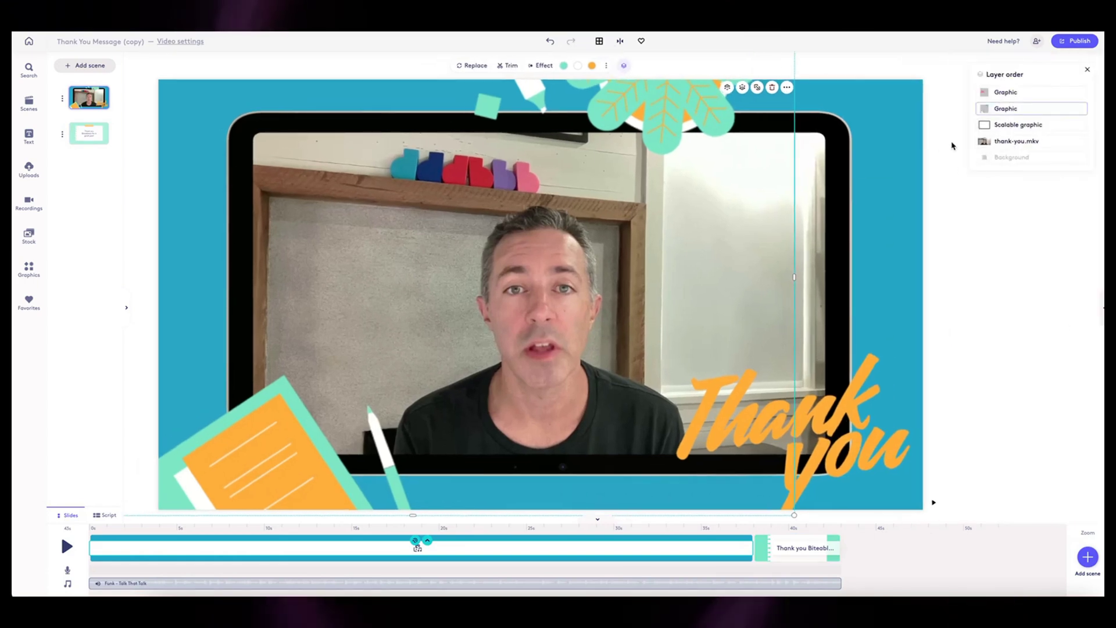
click(996, 142)
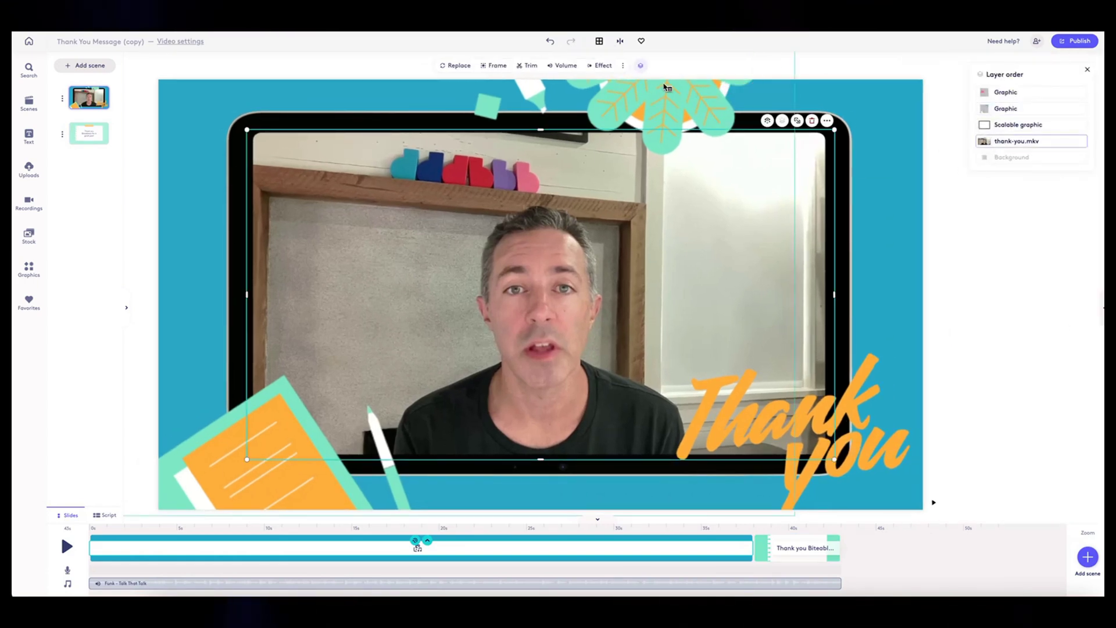
click(641, 65)
click(911, 278)
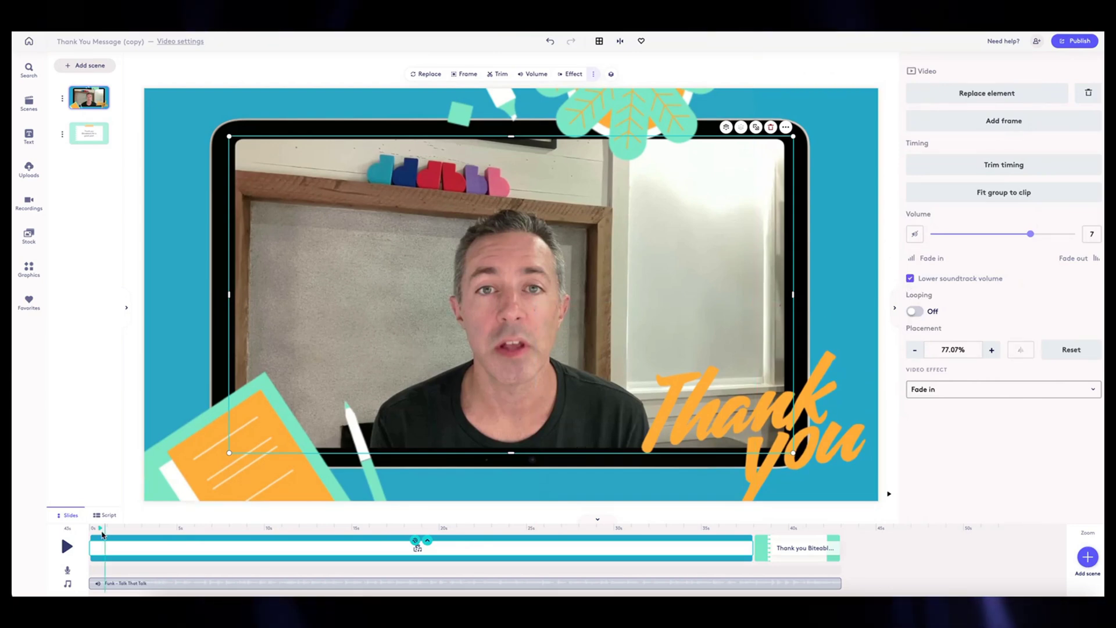
Play back the video and review the scene's layer timing without changes
click(72, 546)
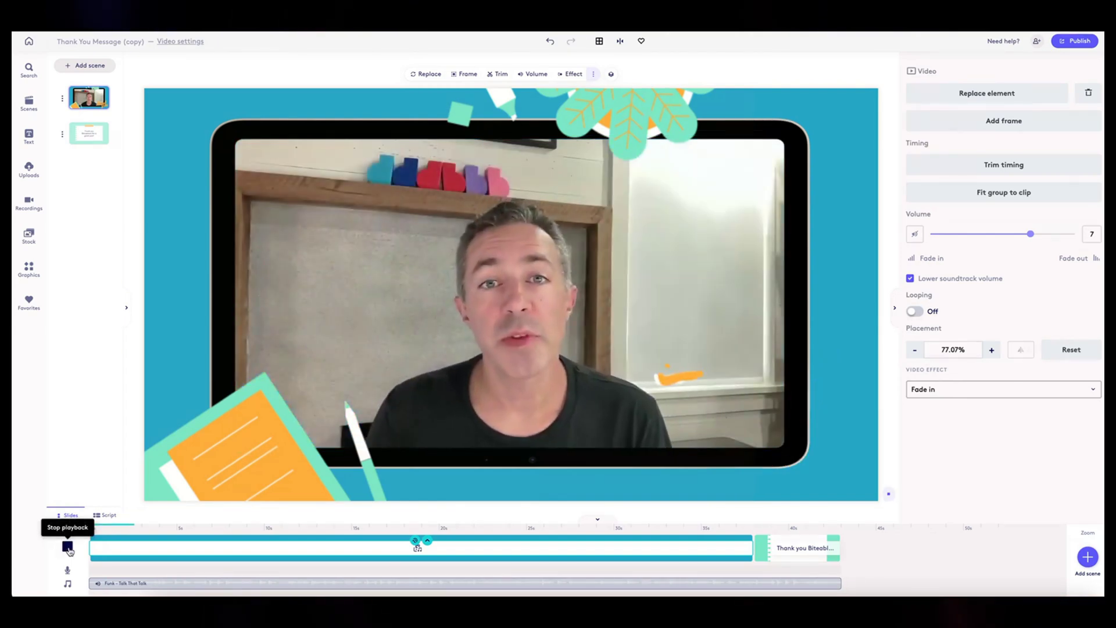
click(68, 548)
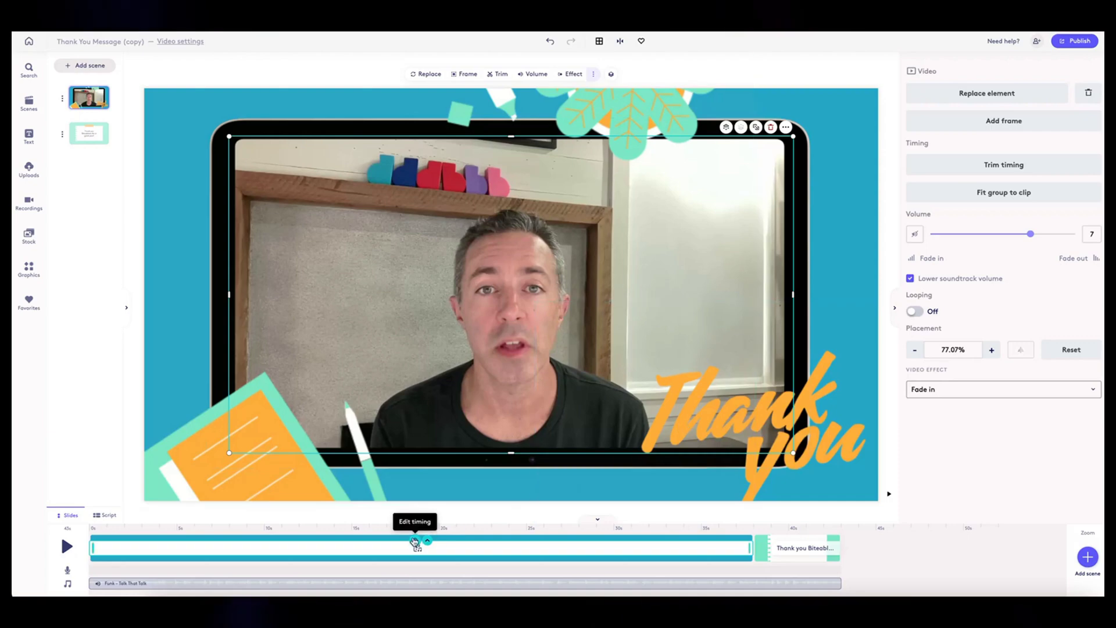
click(415, 542)
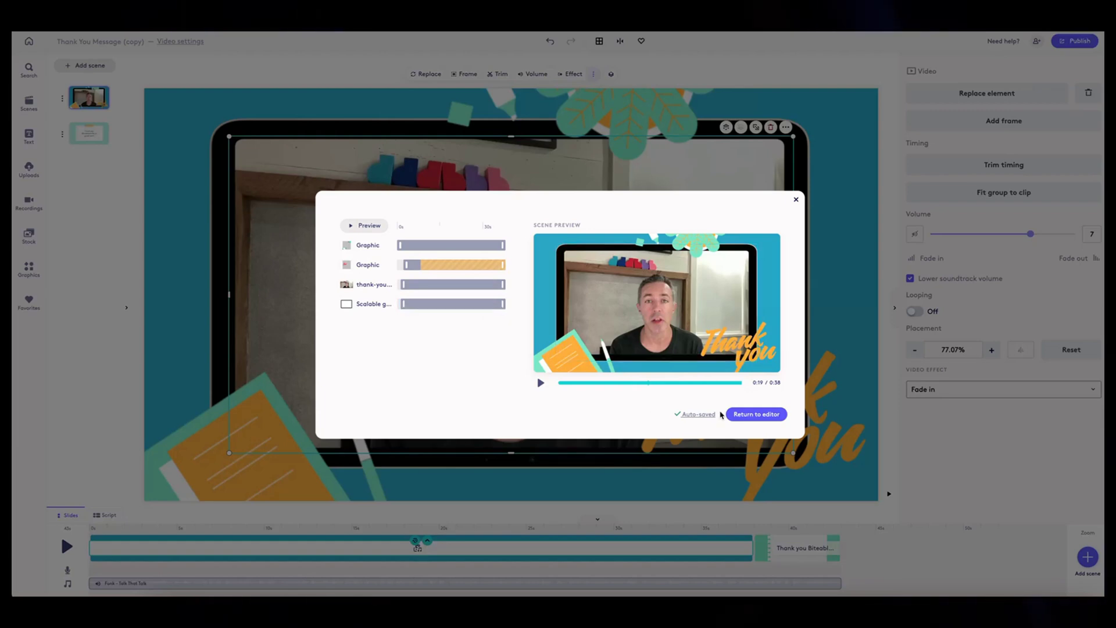
click(744, 414)
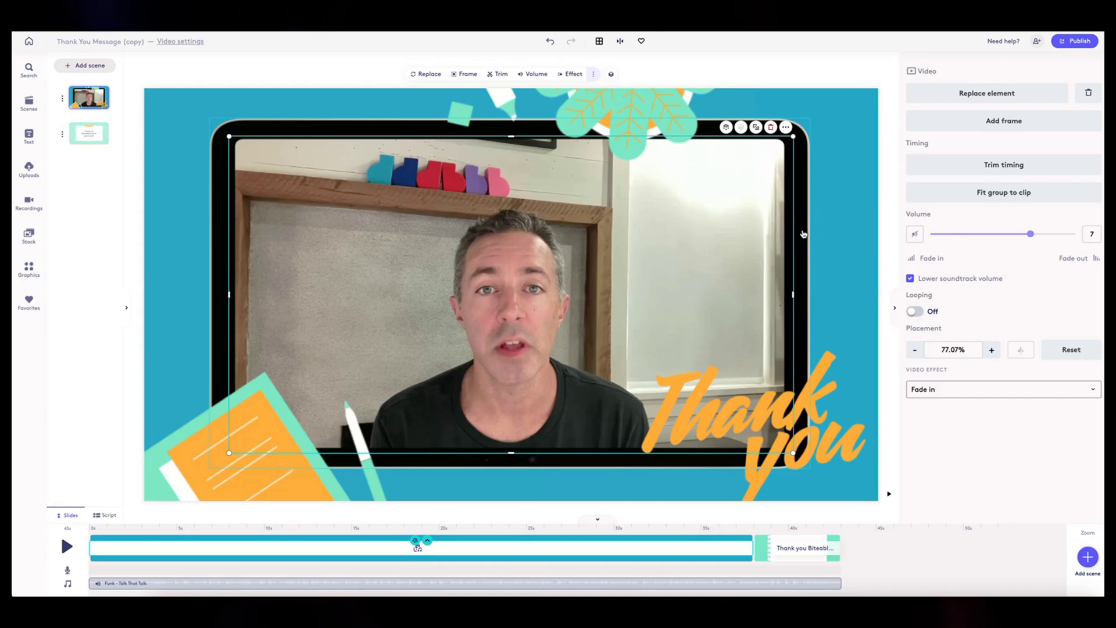
Give the tablet frame a Fade in effect and preview the webcam scene
click(803, 232)
click(957, 205)
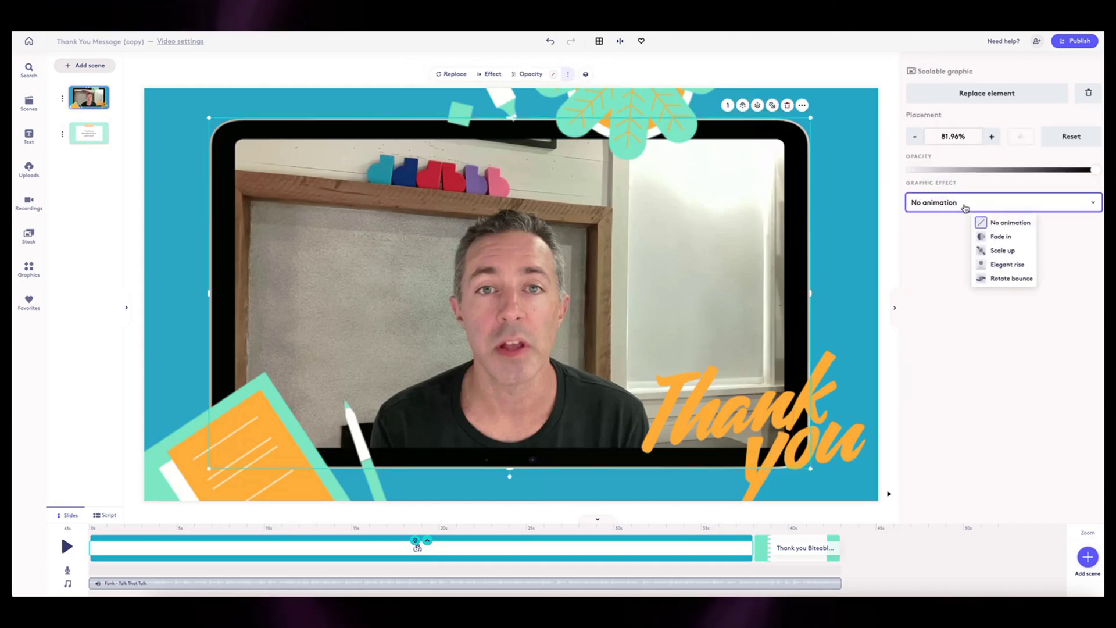
click(995, 235)
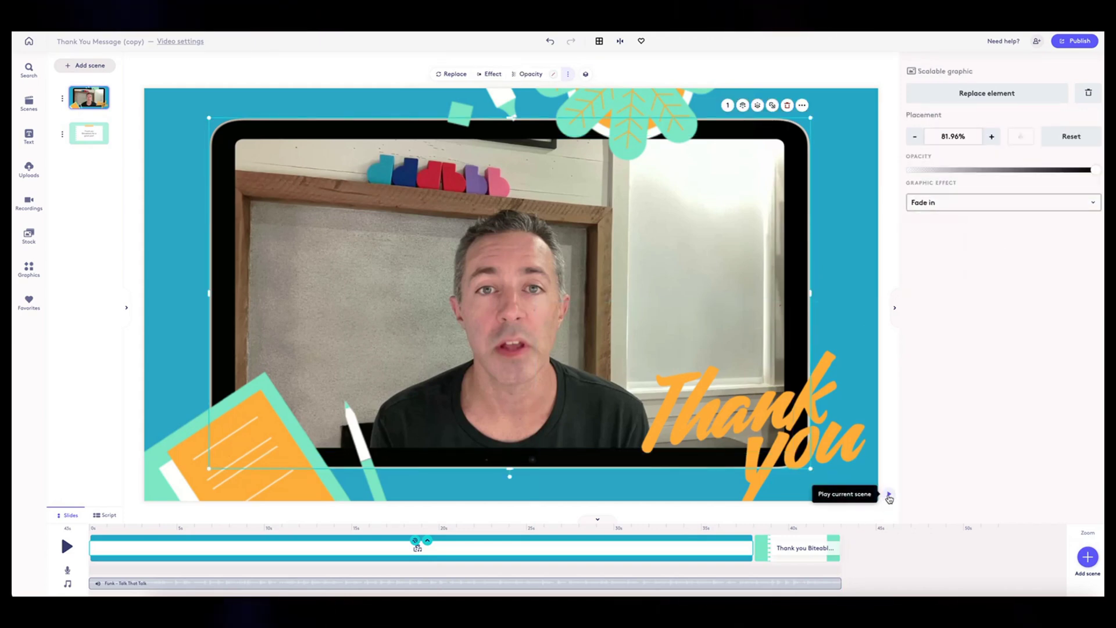
click(889, 496)
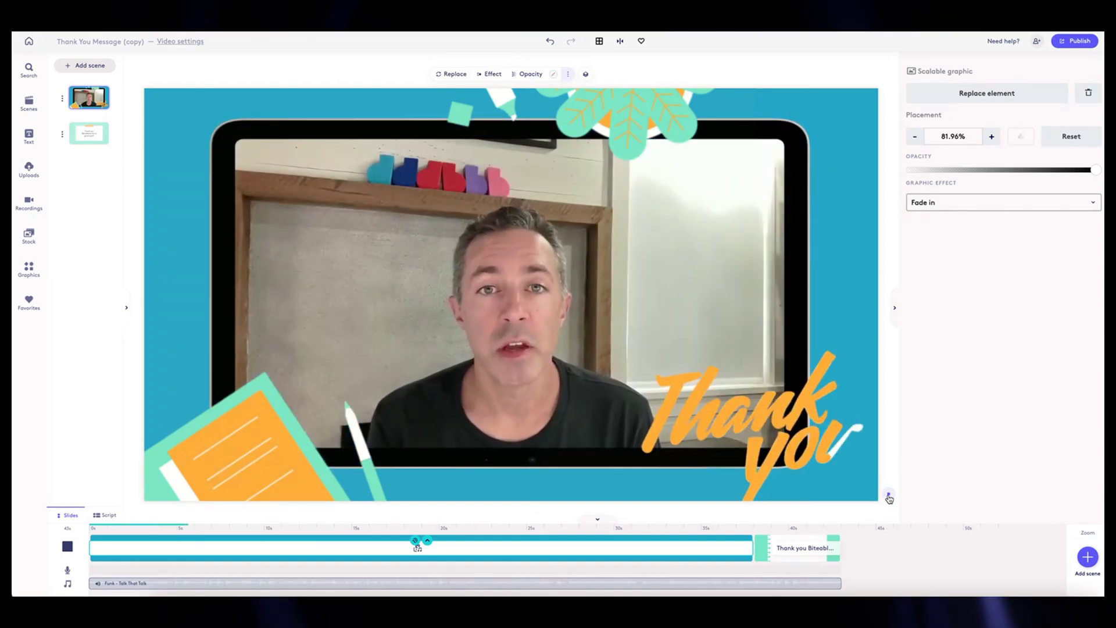
click(889, 496)
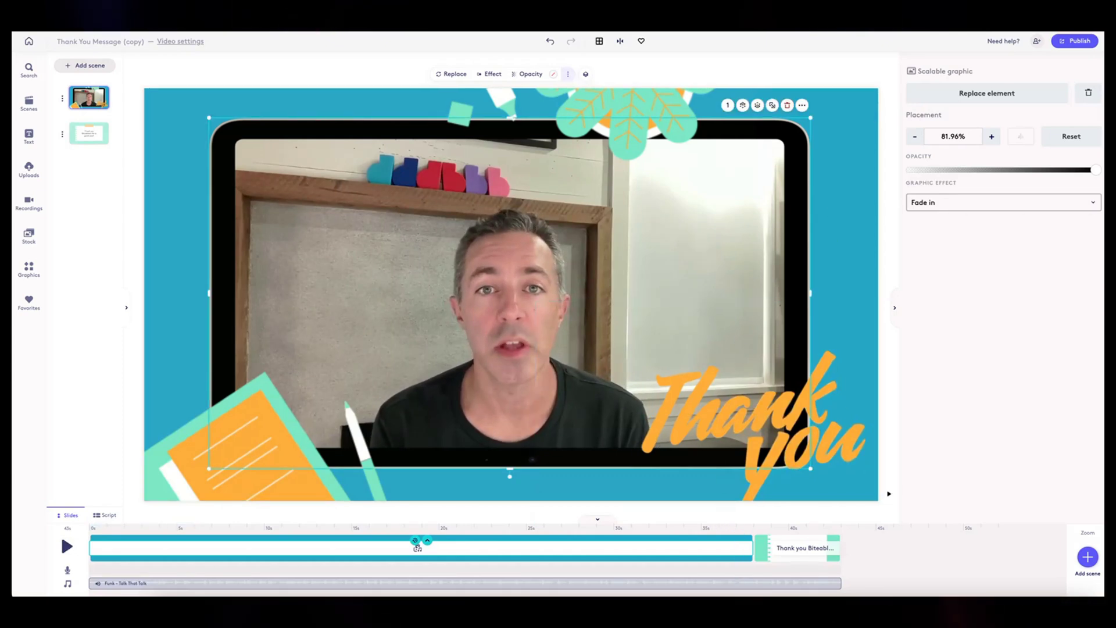
Publish the video and start renaming the project to 'Thank You Biteableers'
click(1068, 45)
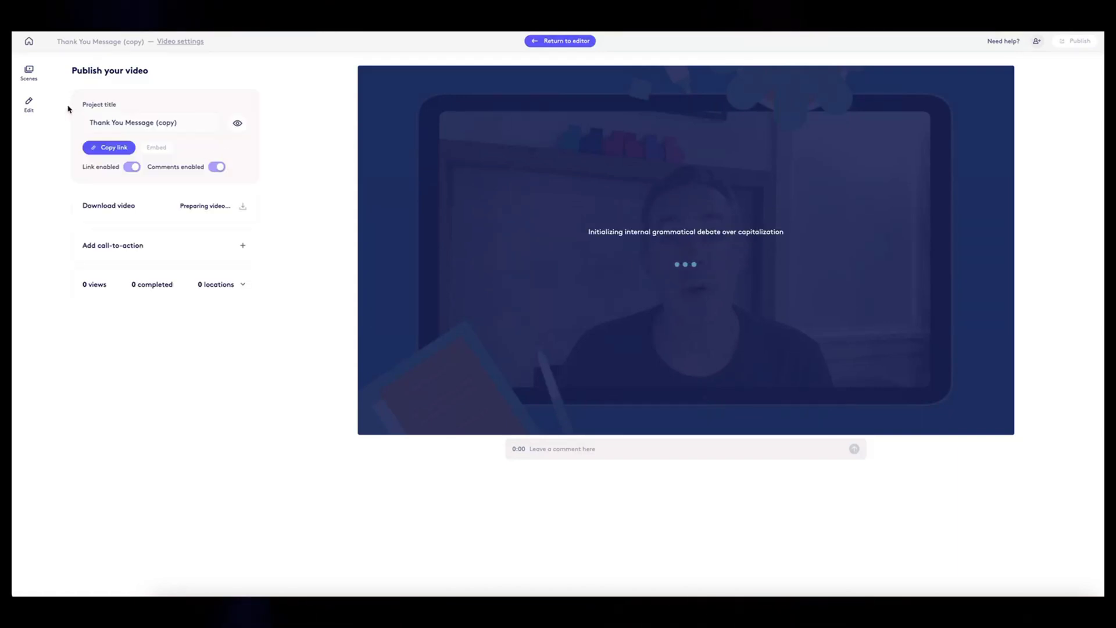
click(118, 121)
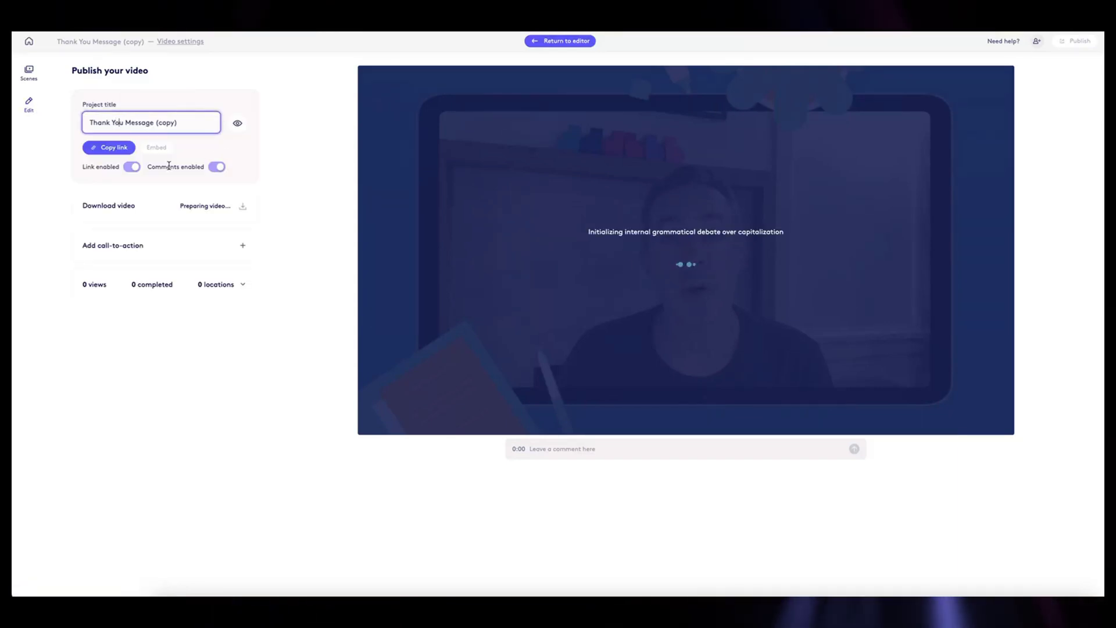